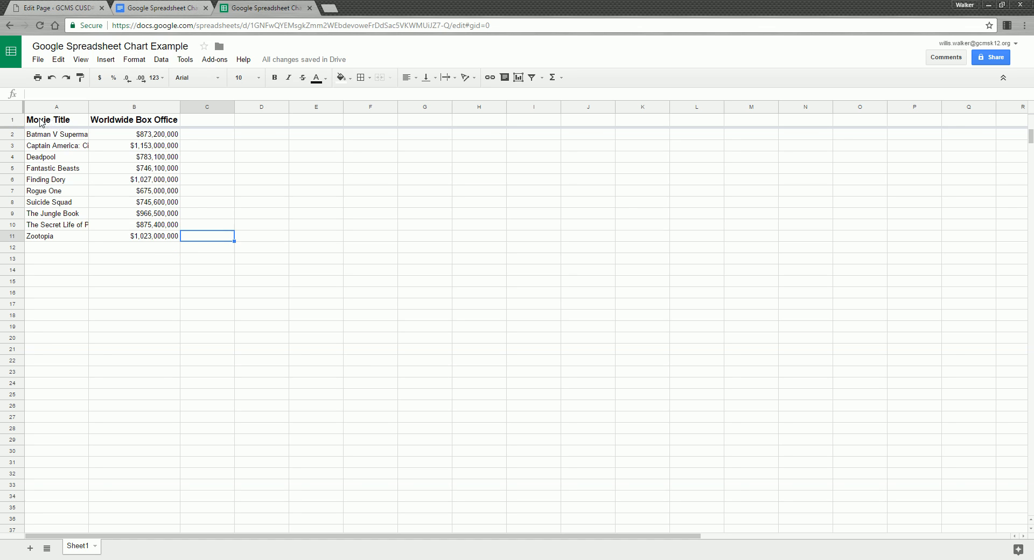
Start inserting a chart from the movie title and worldwide box office data in A1:B11.
{"action": "left_click_drag", "start_coordinate": [41, 123], "coordinate": [143, 241]}
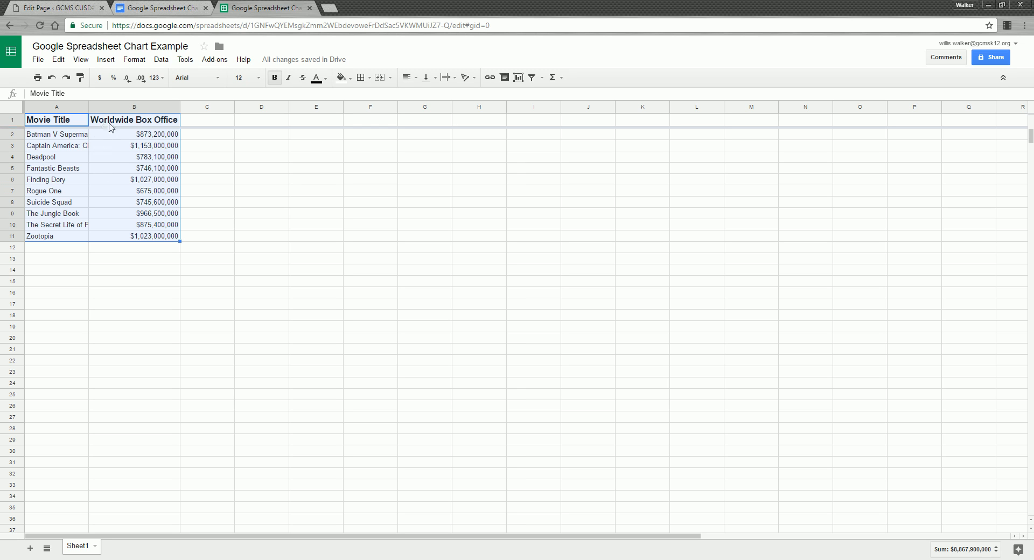
{"action": "left_click", "coordinate": [106, 59]}
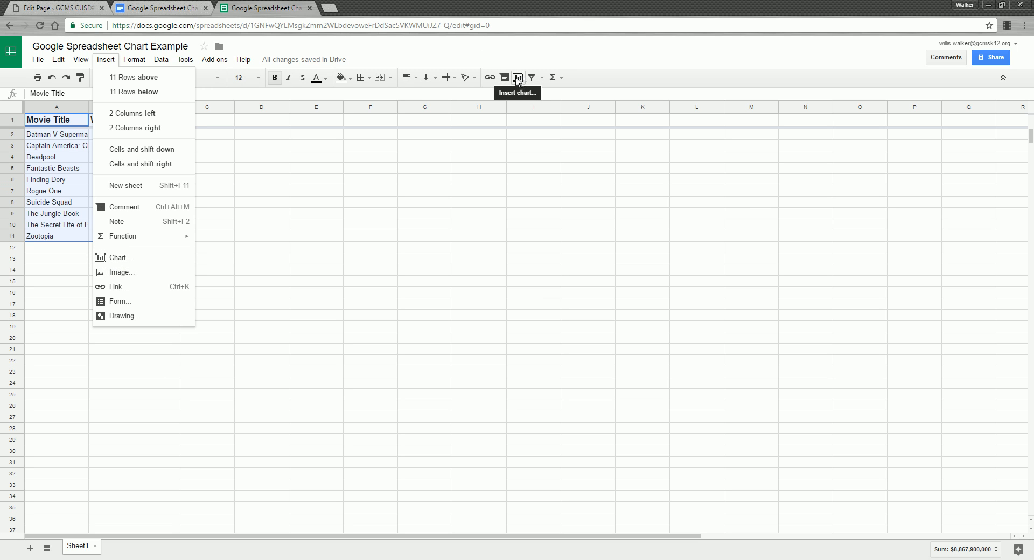
{"action": "left_click", "coordinate": [116, 259]}
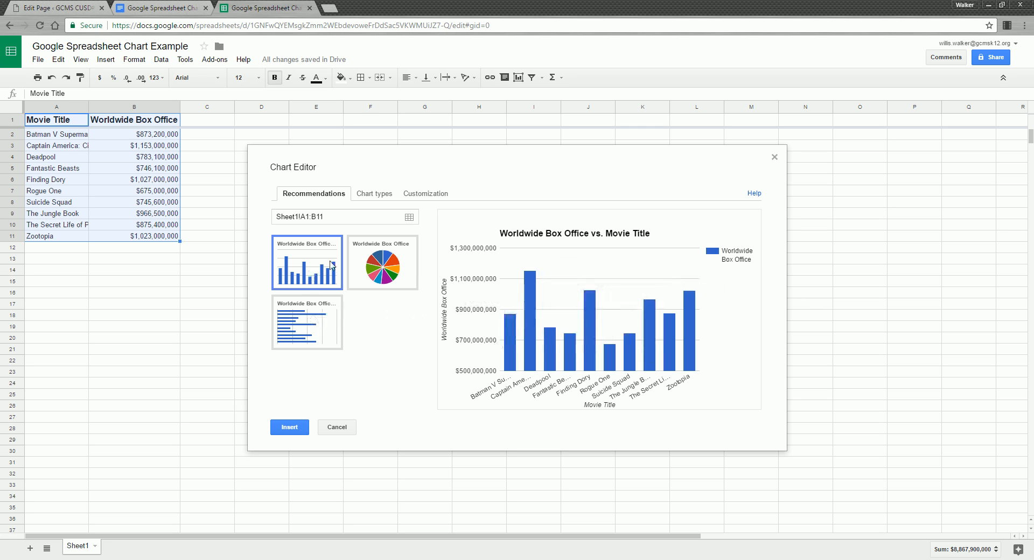
Preview the line, pie, scatter and map chart types for the selected data and browse the remaining types.
{"action": "left_click", "coordinate": [375, 195]}
{"action": "scroll", "coordinate": [307, 298], "scroll_direction": "down", "scroll_amount": 2}
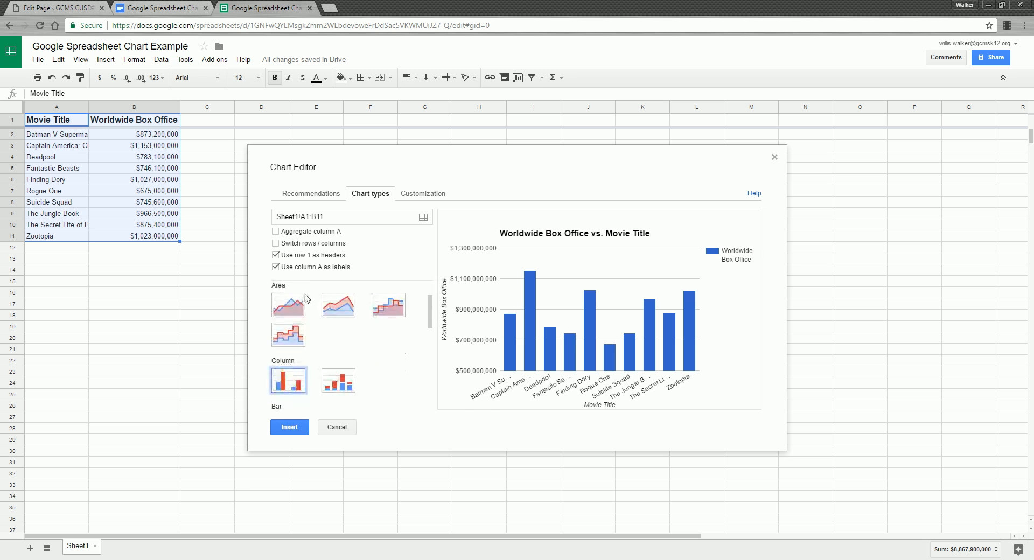
{"action": "left_click", "coordinate": [302, 303]}
{"action": "scroll", "coordinate": [302, 307], "scroll_direction": "up", "scroll_amount": 2}
{"action": "left_click", "coordinate": [302, 317]}
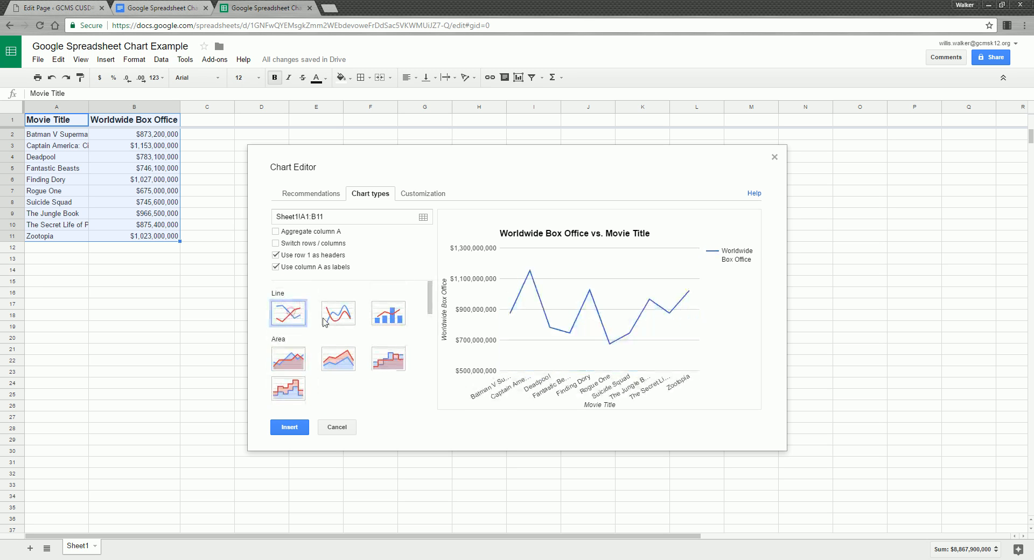
{"action": "scroll", "coordinate": [325, 322], "scroll_direction": "down", "scroll_amount": 3}
{"action": "left_click", "coordinate": [289, 365]}
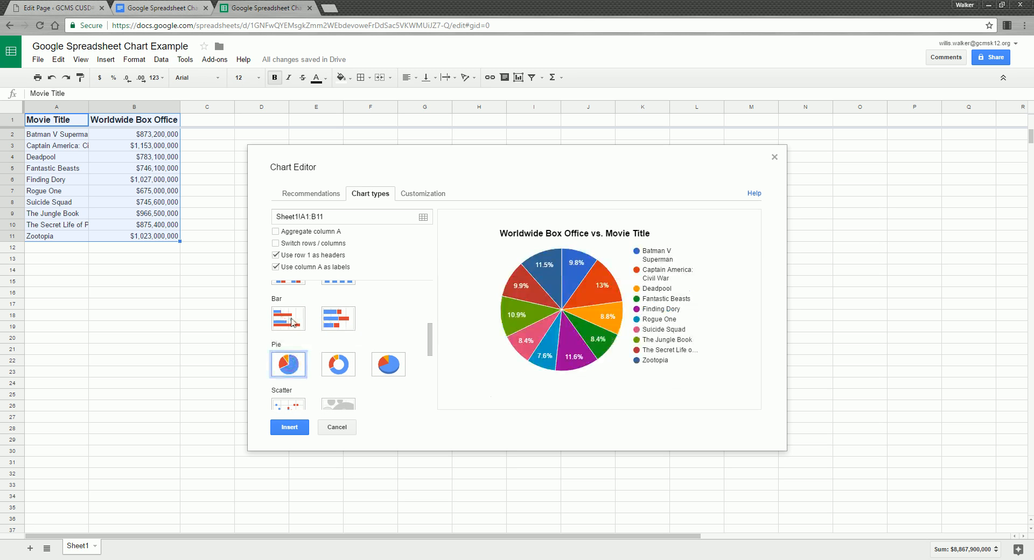
{"action": "left_click", "coordinate": [293, 322]}
{"action": "scroll", "coordinate": [299, 339], "scroll_direction": "down", "scroll_amount": 1}
{"action": "left_click", "coordinate": [306, 365]}
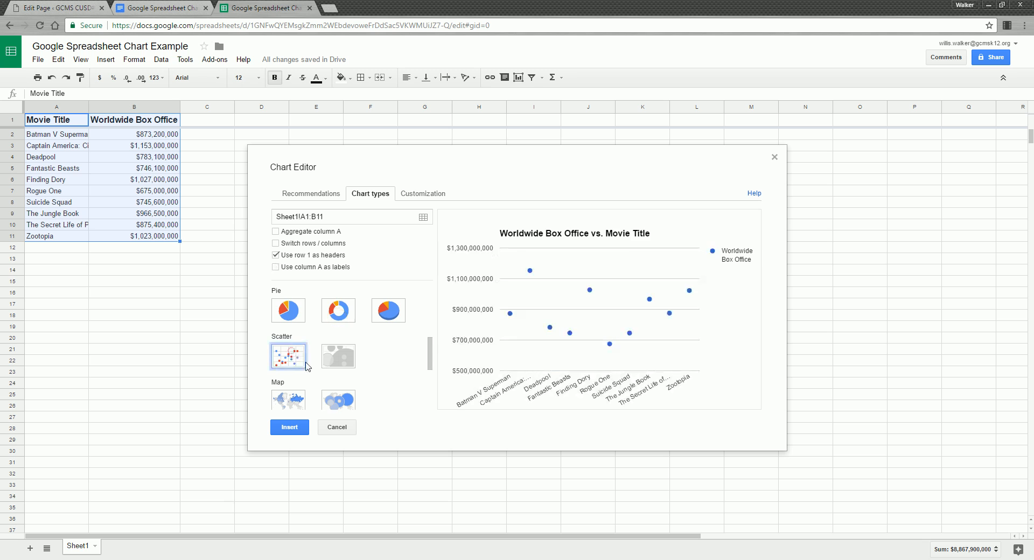
{"action": "scroll", "coordinate": [305, 360], "scroll_direction": "down", "scroll_amount": 2}
{"action": "left_click", "coordinate": [288, 347]}
{"action": "scroll", "coordinate": [291, 331], "scroll_direction": "down", "scroll_amount": 2}
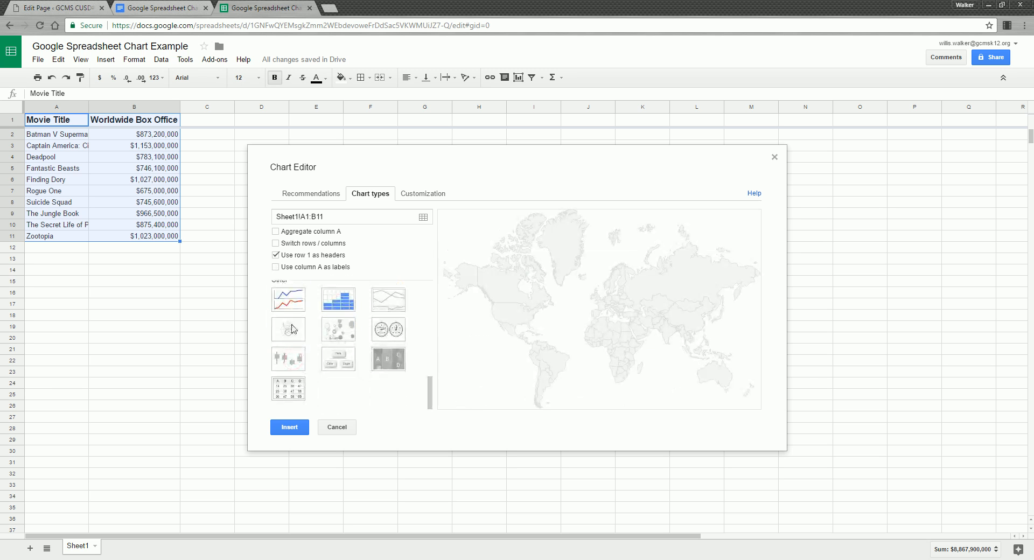
{"action": "scroll", "coordinate": [292, 330], "scroll_direction": "up", "scroll_amount": 8}
Compare the recommended column and horizontal bar charts and choose the horizontal bar chart.
{"action": "left_click", "coordinate": [303, 195]}
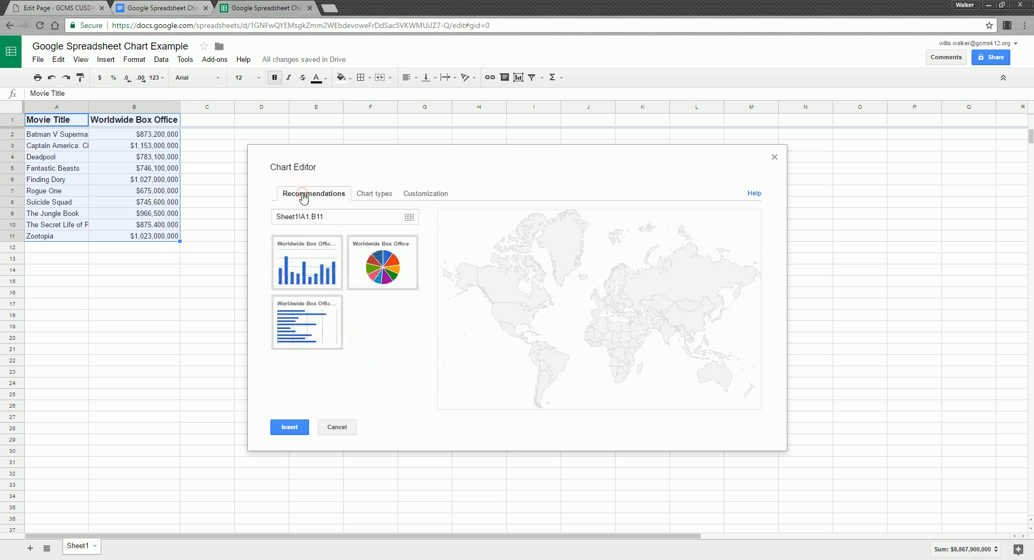
{"action": "left_click", "coordinate": [313, 277]}
{"action": "left_click", "coordinate": [304, 322]}
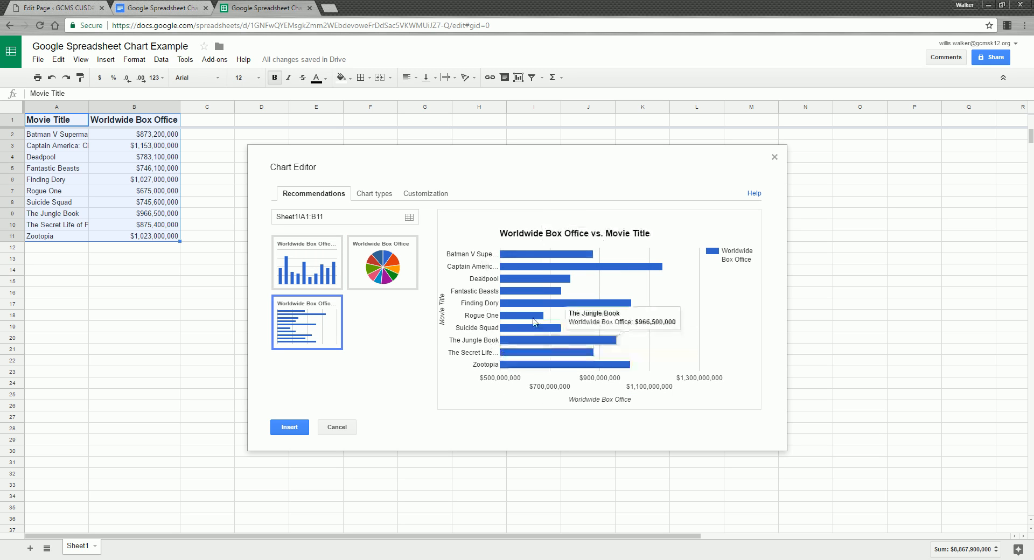
{"action": "left_click", "coordinate": [316, 271]}
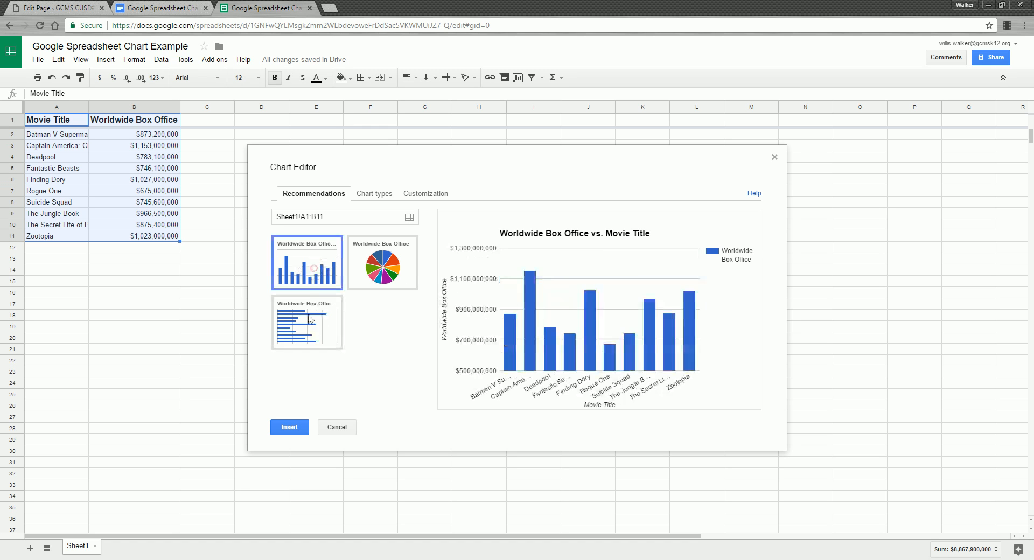
{"action": "left_click", "coordinate": [310, 327]}
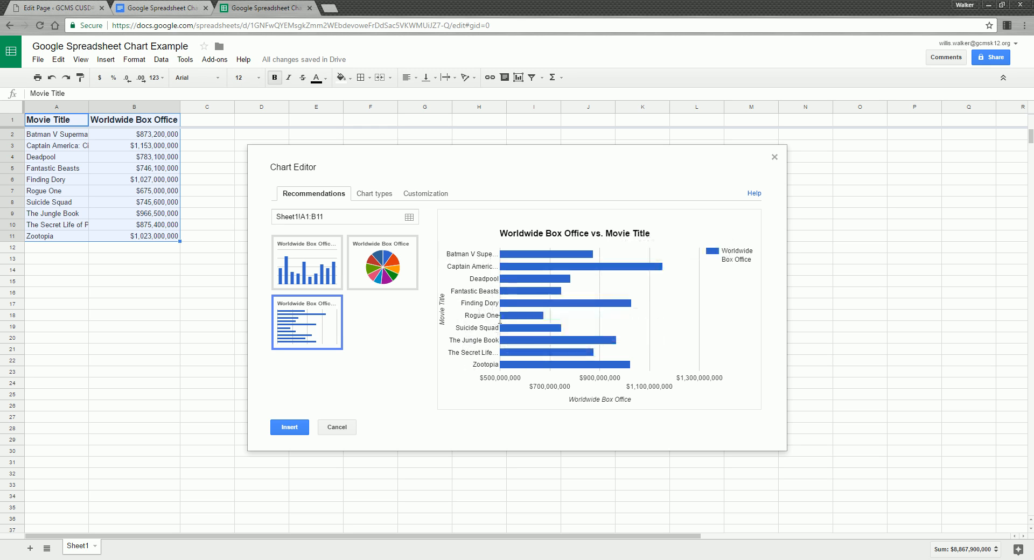
{"action": "mouse_move", "coordinate": [510, 328]}
{"action": "mouse_move", "coordinate": [560, 350]}
Change the chart title to "Top Grossing Movies of 2016".
{"action": "left_click", "coordinate": [427, 196]}
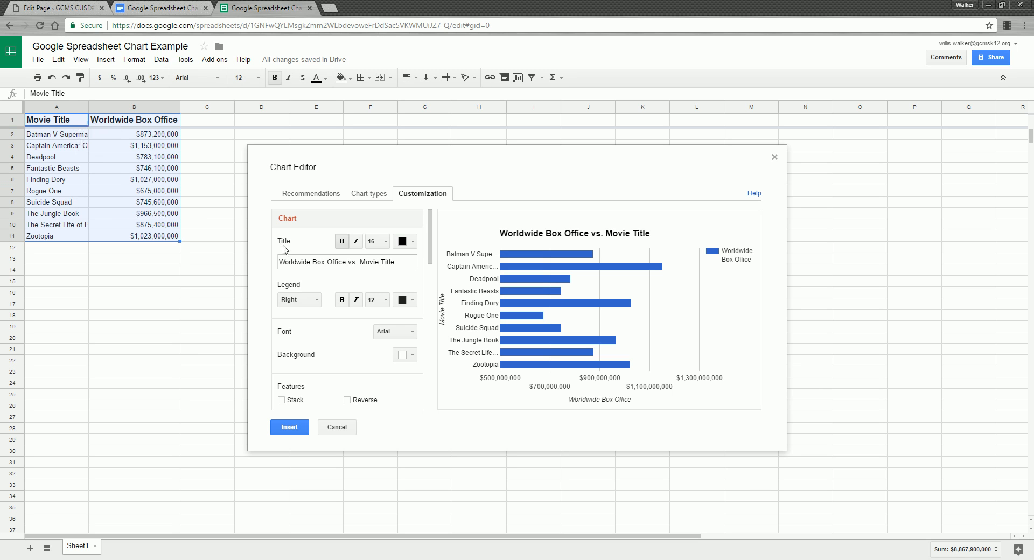
{"action": "left_click", "coordinate": [411, 263]}
{"action": "triple_click", "coordinate": [412, 264]}
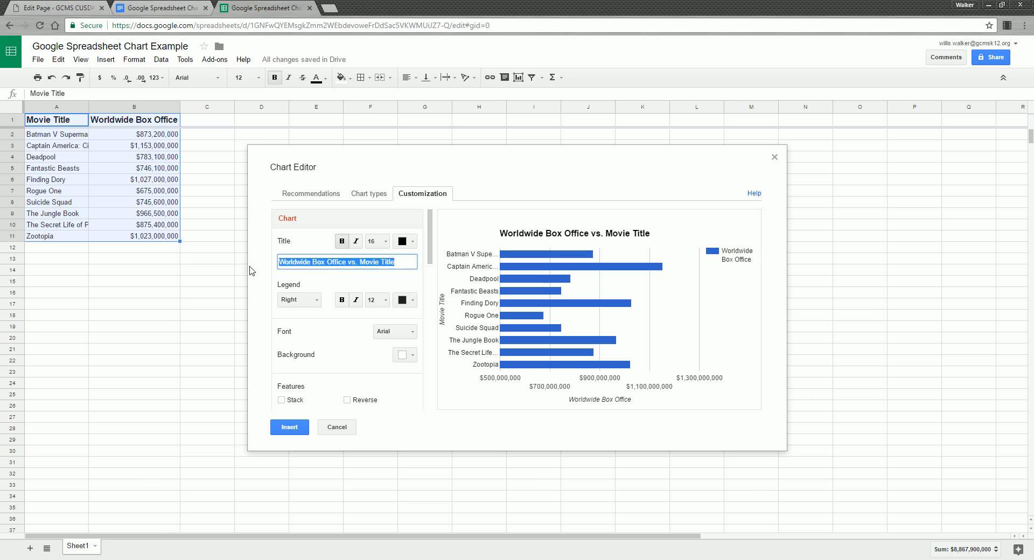
{"action": "type", "text": "Top Gross"}
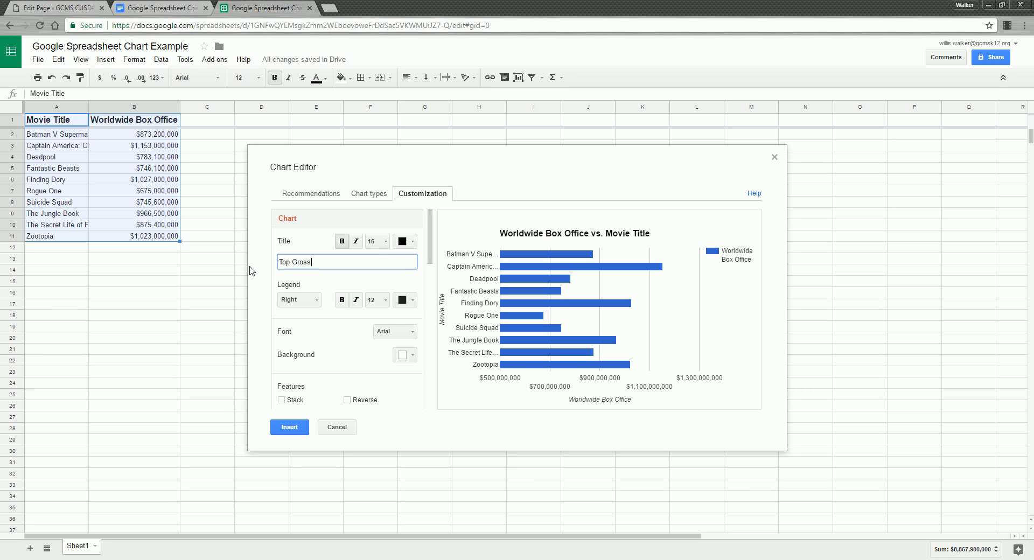
{"action": "type", "text": "ing Movies of 2016"}
{"action": "left_click", "coordinate": [382, 284]}
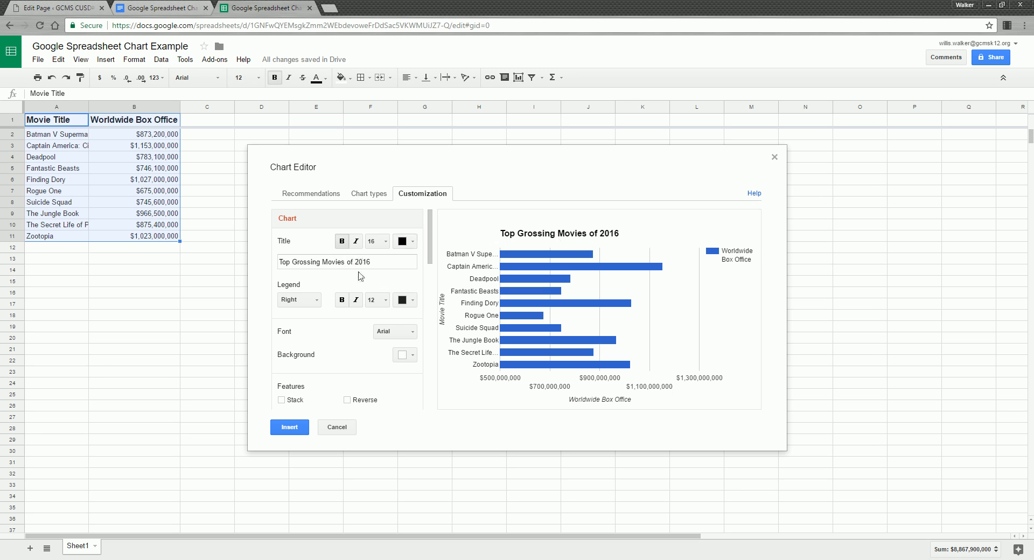
Format the chart title in blue with font size 18.
{"action": "left_click", "coordinate": [406, 242]}
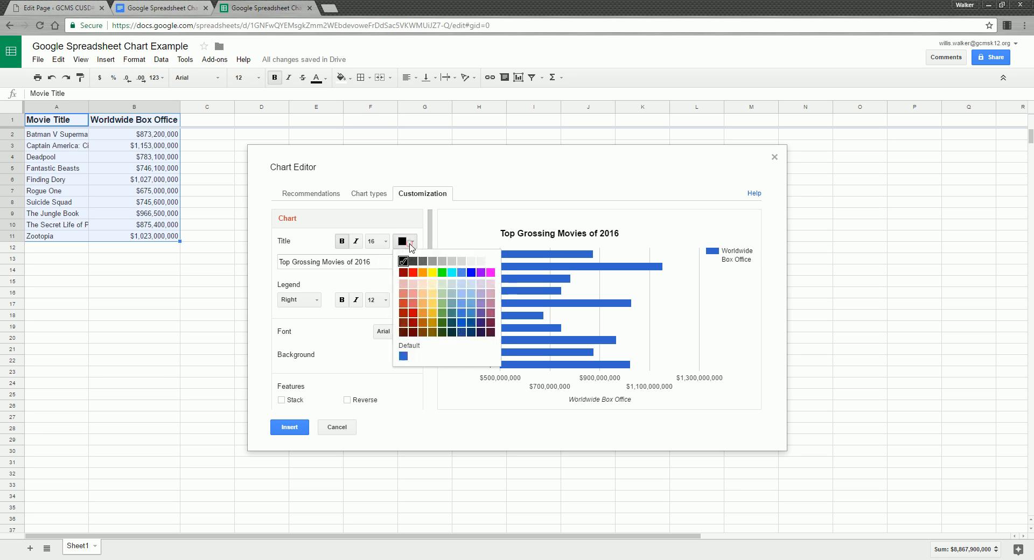
{"action": "left_click", "coordinate": [413, 271]}
{"action": "left_click", "coordinate": [404, 242]}
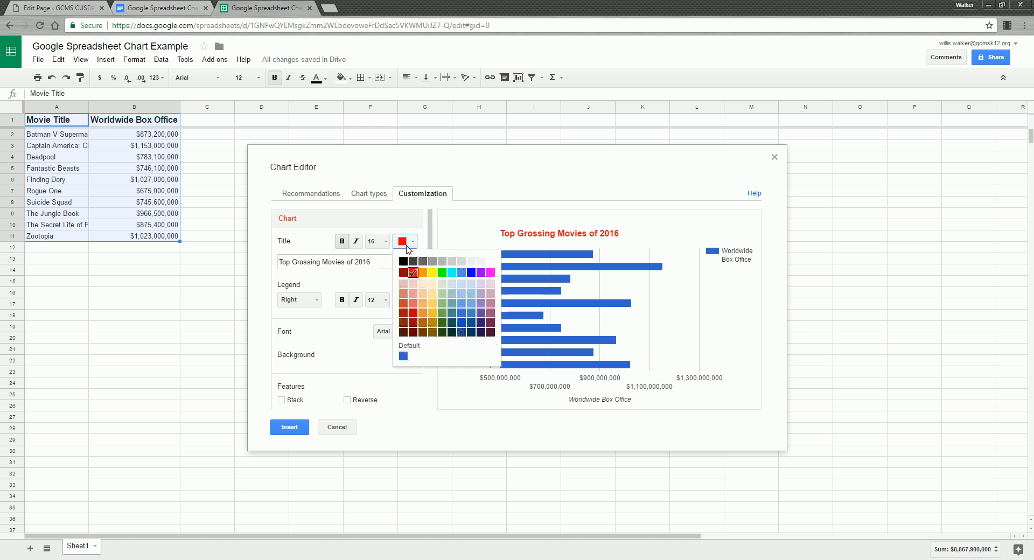
{"action": "left_click", "coordinate": [471, 272]}
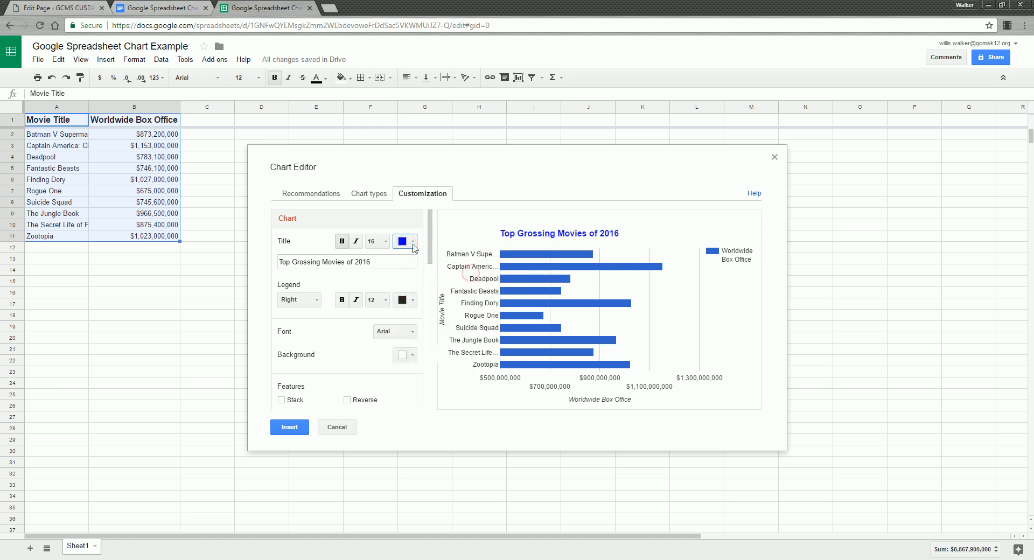
{"action": "left_click", "coordinate": [374, 241]}
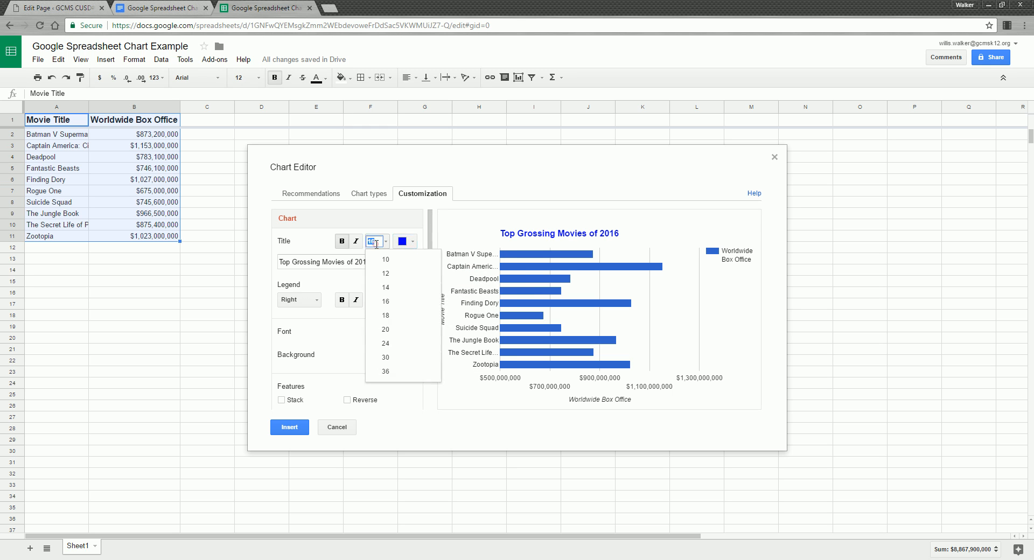
{"action": "left_click", "coordinate": [389, 317]}
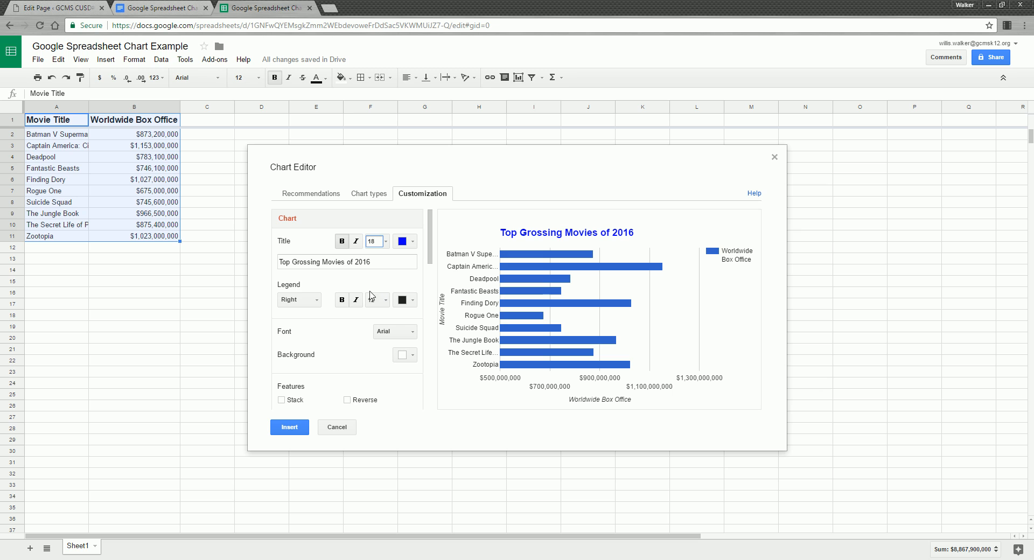
Try legend font sizes 14 and 10, and settle on size 11.
{"action": "left_click", "coordinate": [300, 300]}
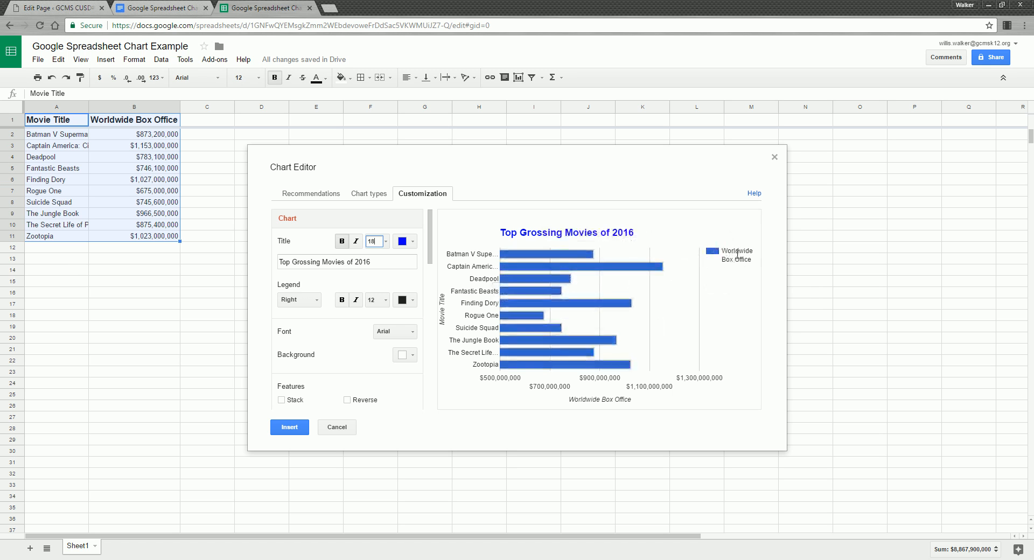
{"action": "scroll", "coordinate": [316, 289], "scroll_direction": "down", "scroll_amount": 1}
{"action": "scroll", "coordinate": [316, 288], "scroll_direction": "down", "scroll_amount": 1}
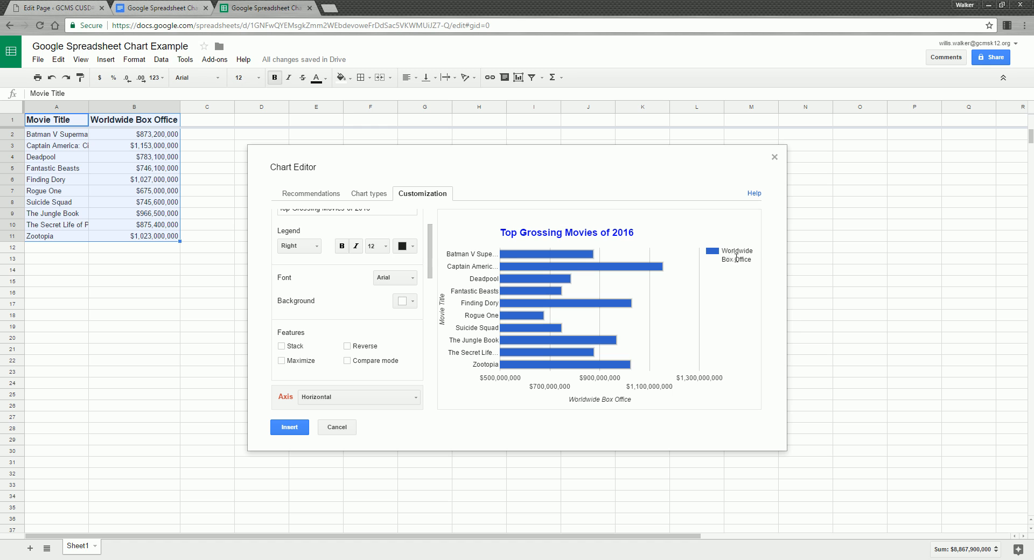
{"action": "scroll", "coordinate": [321, 264], "scroll_direction": "up", "scroll_amount": 3}
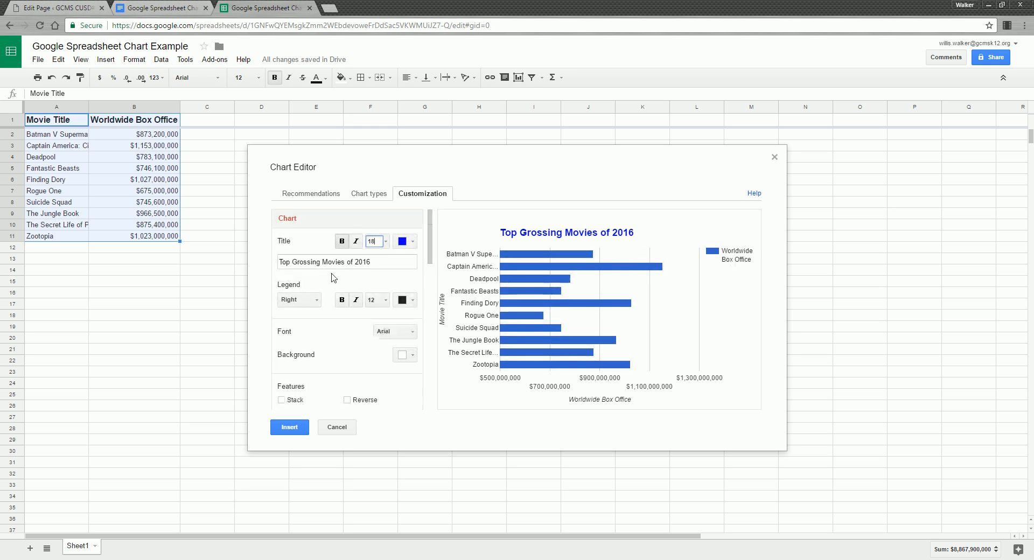
{"action": "scroll", "coordinate": [321, 291], "scroll_direction": "down", "scroll_amount": 1}
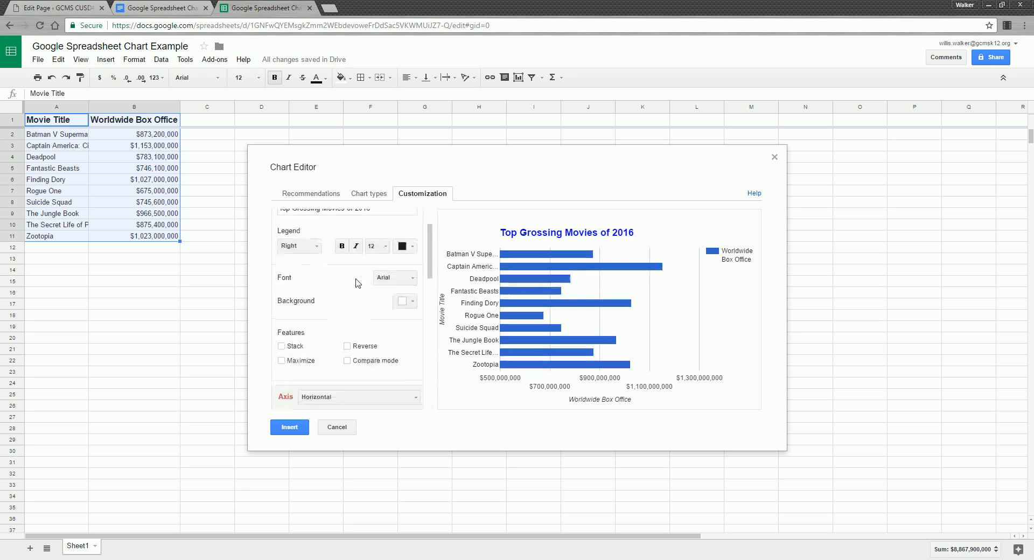
{"action": "left_click", "coordinate": [385, 246]}
{"action": "left_click", "coordinate": [388, 364]}
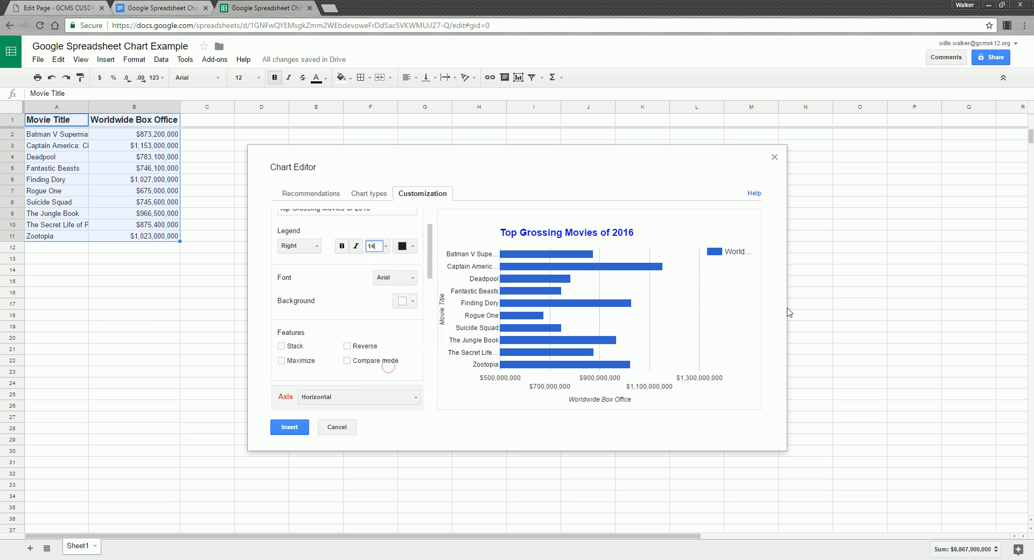
{"action": "left_click", "coordinate": [383, 246]}
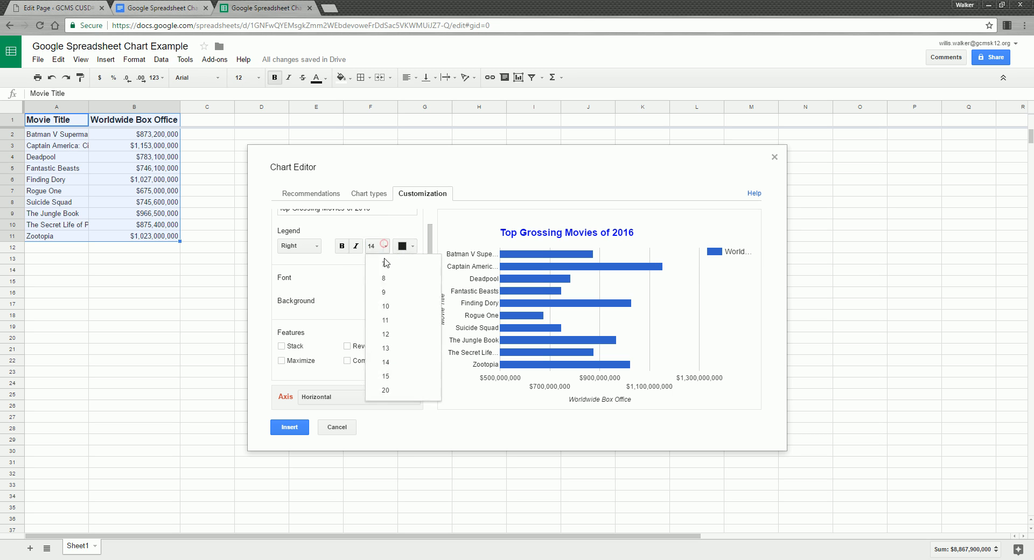
{"action": "left_click", "coordinate": [385, 309]}
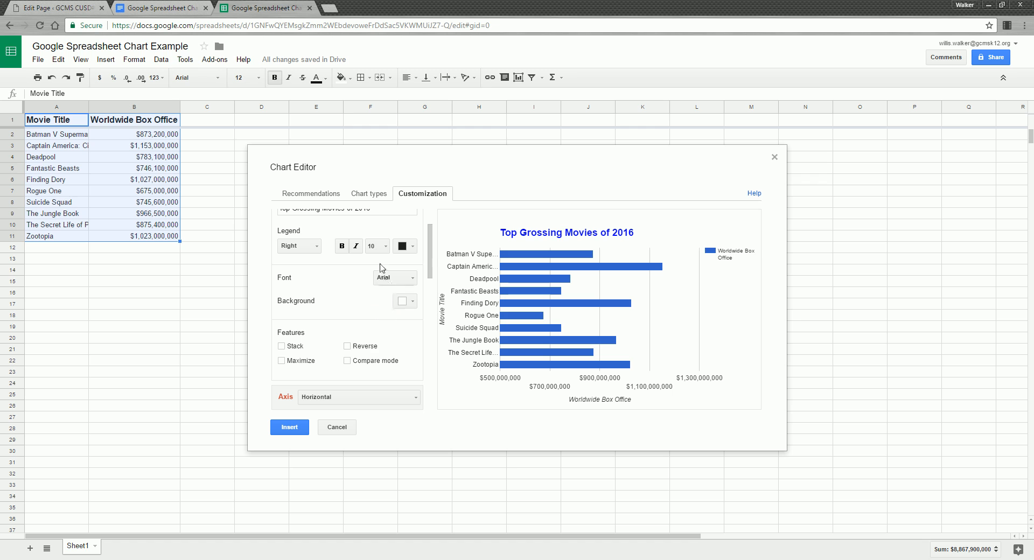
{"action": "left_click", "coordinate": [385, 246]}
{"action": "left_click", "coordinate": [385, 321]}
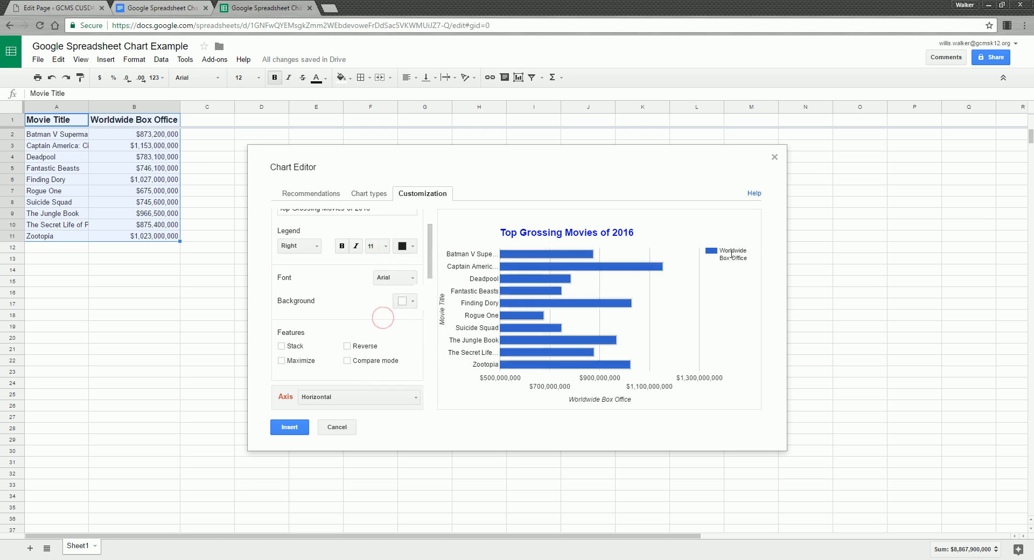
Try the Stack and Maximize features on the bar chart and switch both off again.
{"action": "scroll", "coordinate": [302, 280], "scroll_direction": "down", "scroll_amount": 1}
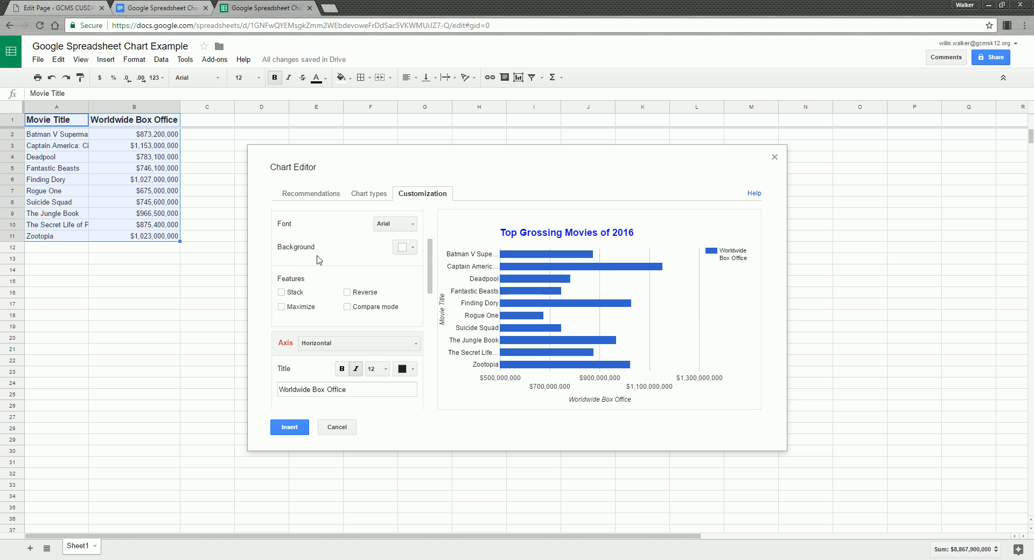
{"action": "scroll", "coordinate": [317, 261], "scroll_direction": "down", "scroll_amount": 1}
{"action": "scroll", "coordinate": [317, 260], "scroll_direction": "up", "scroll_amount": 3}
{"action": "scroll", "coordinate": [317, 260], "scroll_direction": "down", "scroll_amount": 2}
{"action": "scroll", "coordinate": [317, 256], "scroll_direction": "down", "scroll_amount": 1}
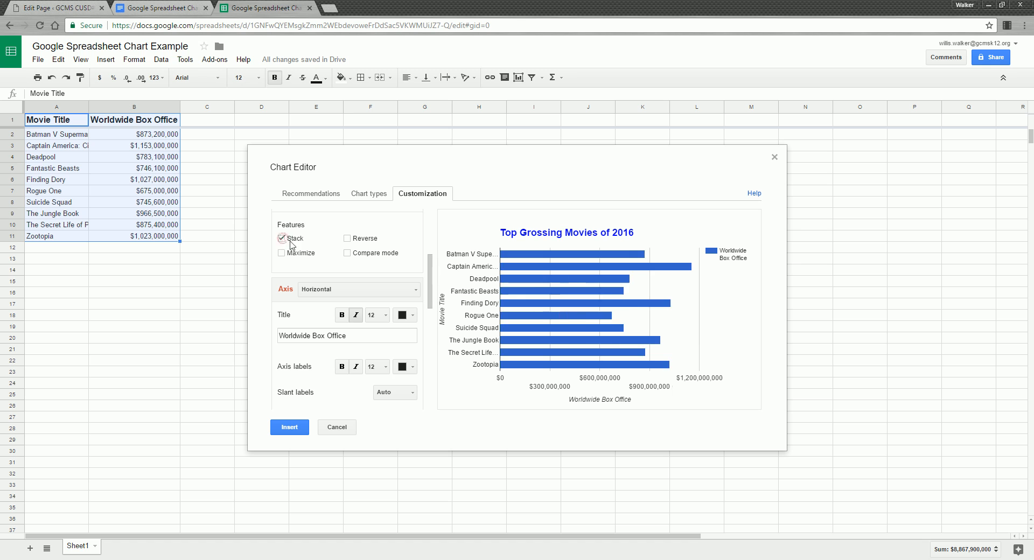
{"action": "left_click", "coordinate": [281, 238]}
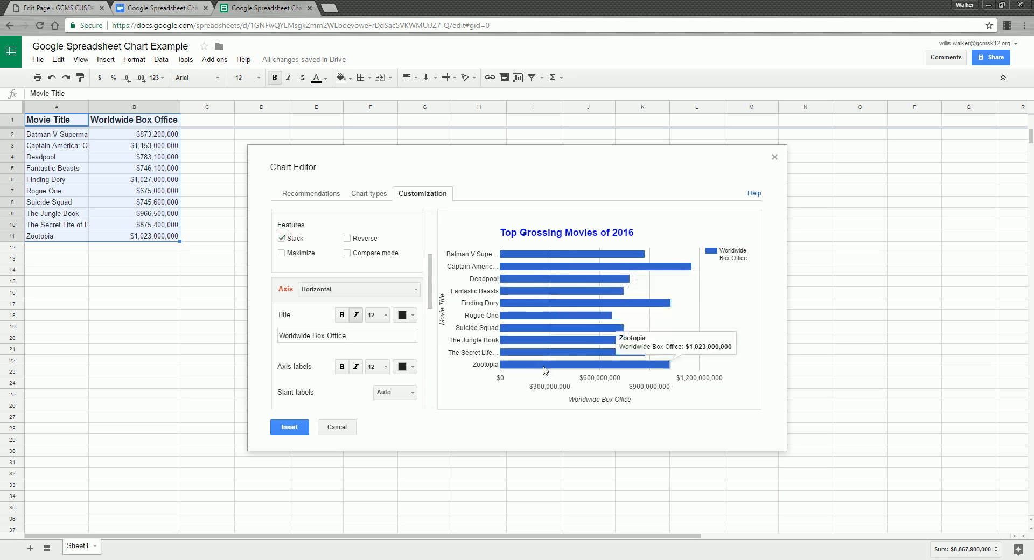
{"action": "left_click", "coordinate": [282, 253]}
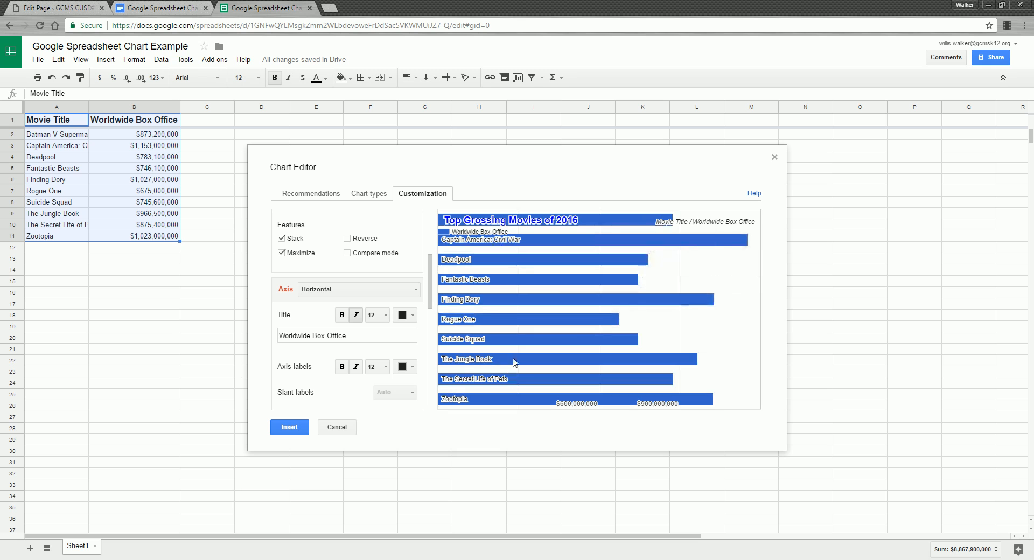
{"action": "left_click", "coordinate": [282, 253]}
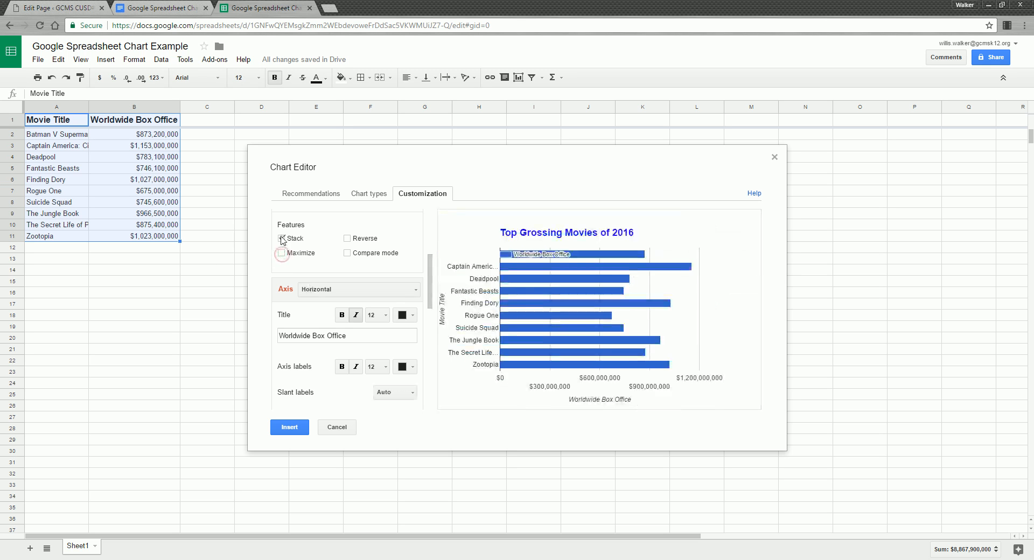
{"action": "left_click", "coordinate": [281, 238]}
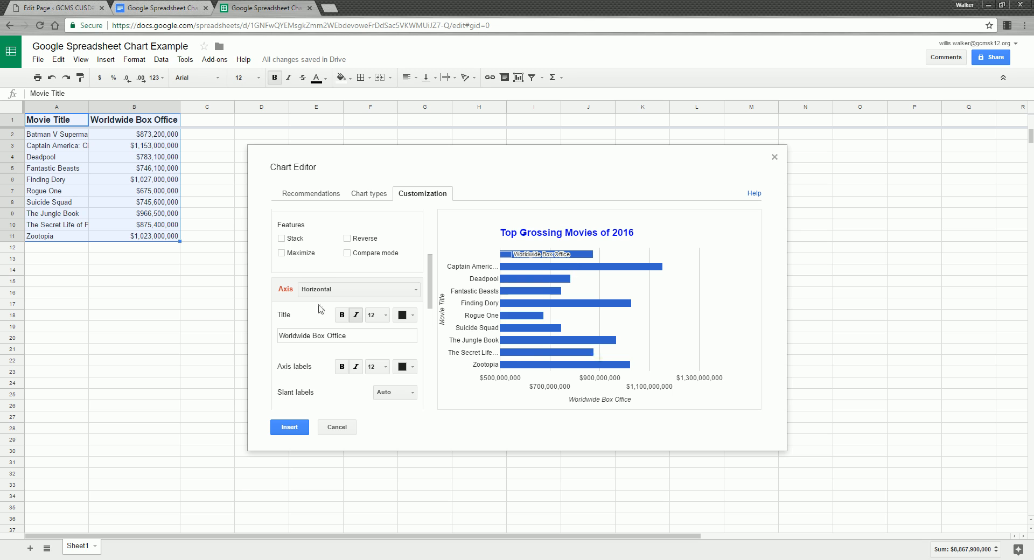
Make the horizontal axis title bold and set its font size to 13.
{"action": "scroll", "coordinate": [317, 263], "scroll_direction": "down", "scroll_amount": 1}
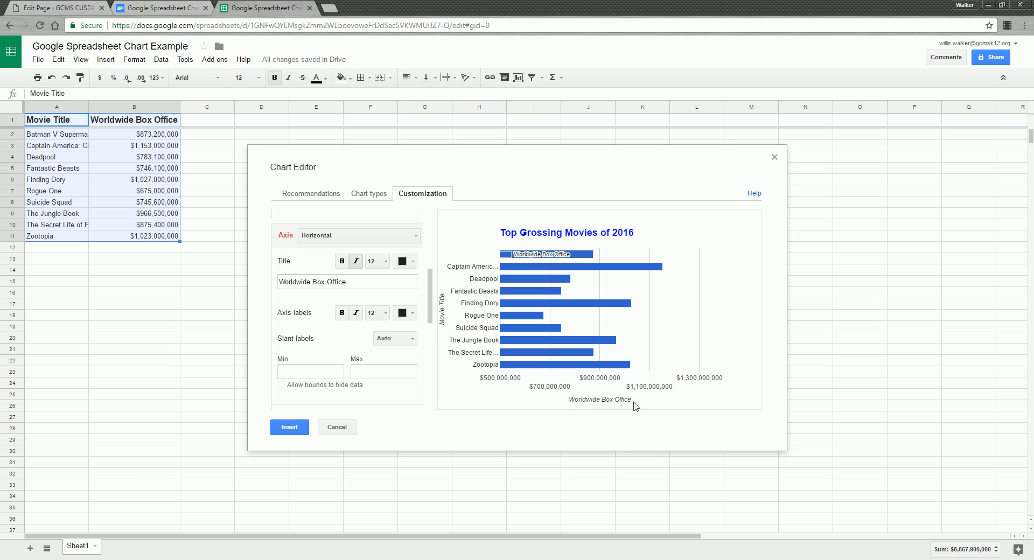
{"action": "left_click", "coordinate": [342, 260]}
{"action": "left_click", "coordinate": [387, 262]}
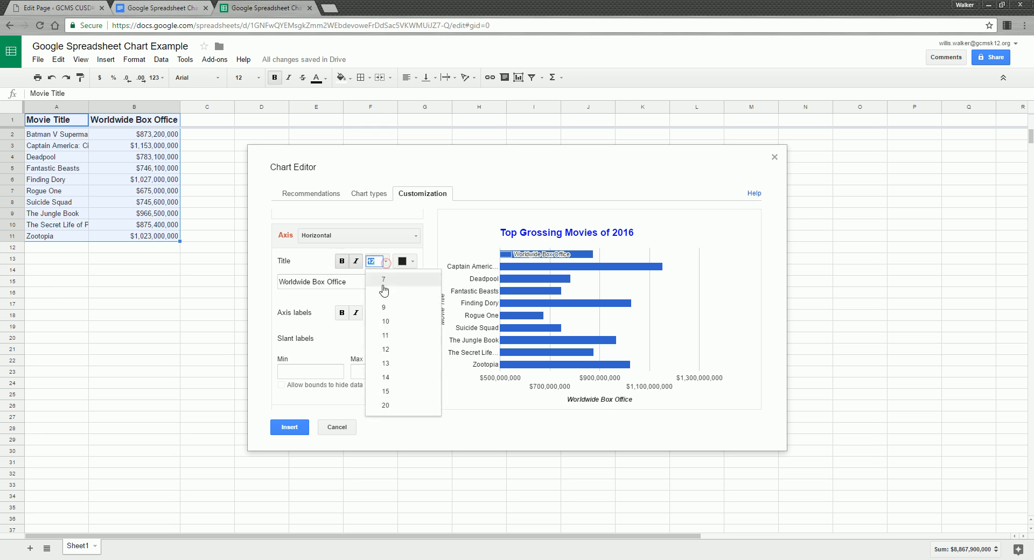
{"action": "left_click", "coordinate": [393, 360]}
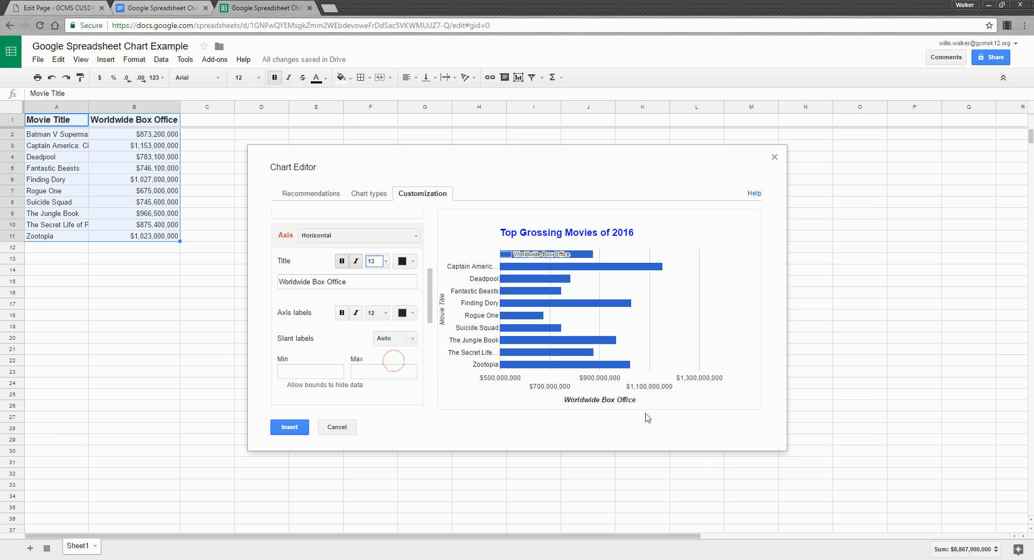
Make the left vertical axis title bold with font size 13.
{"action": "left_click", "coordinate": [316, 240]}
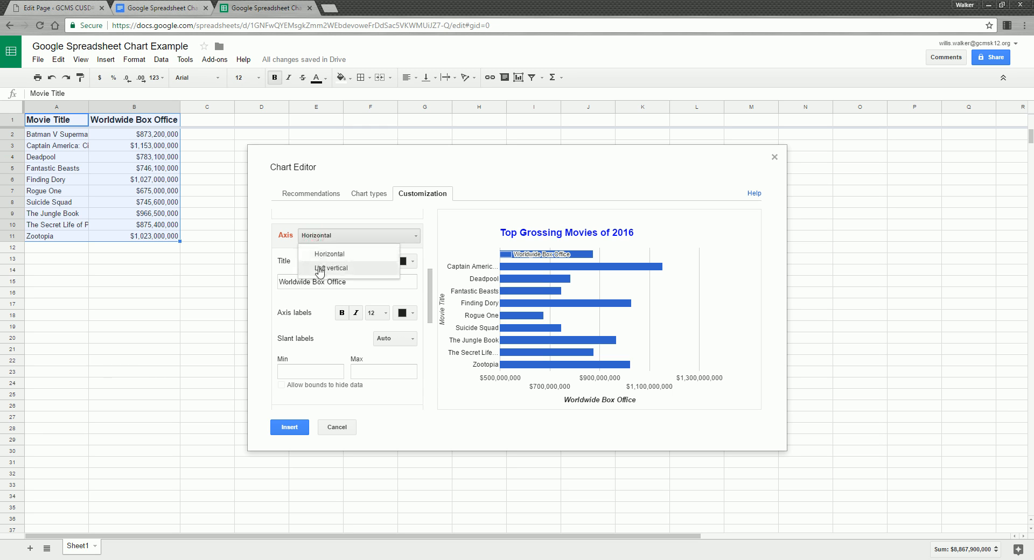
{"action": "left_click", "coordinate": [318, 267]}
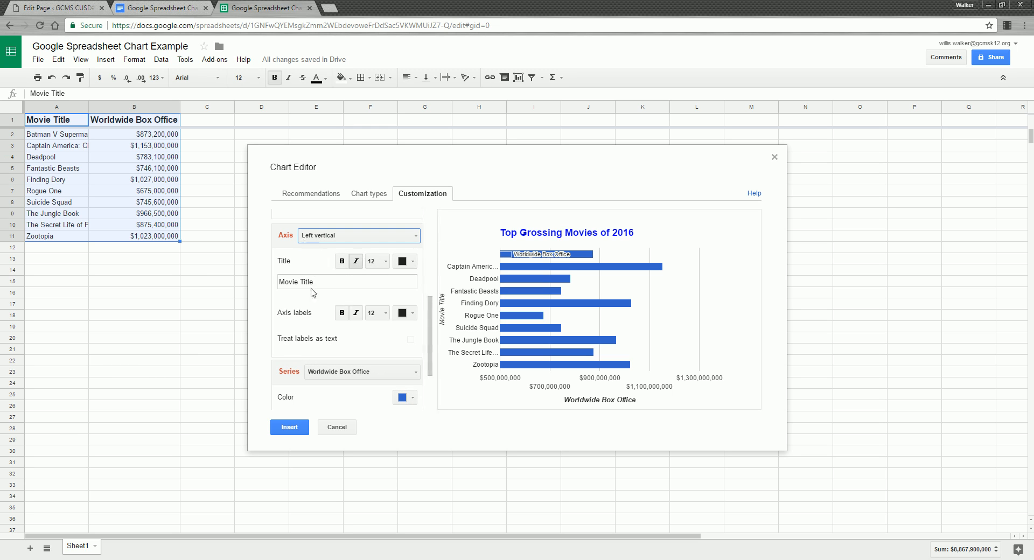
{"action": "left_click", "coordinate": [342, 261]}
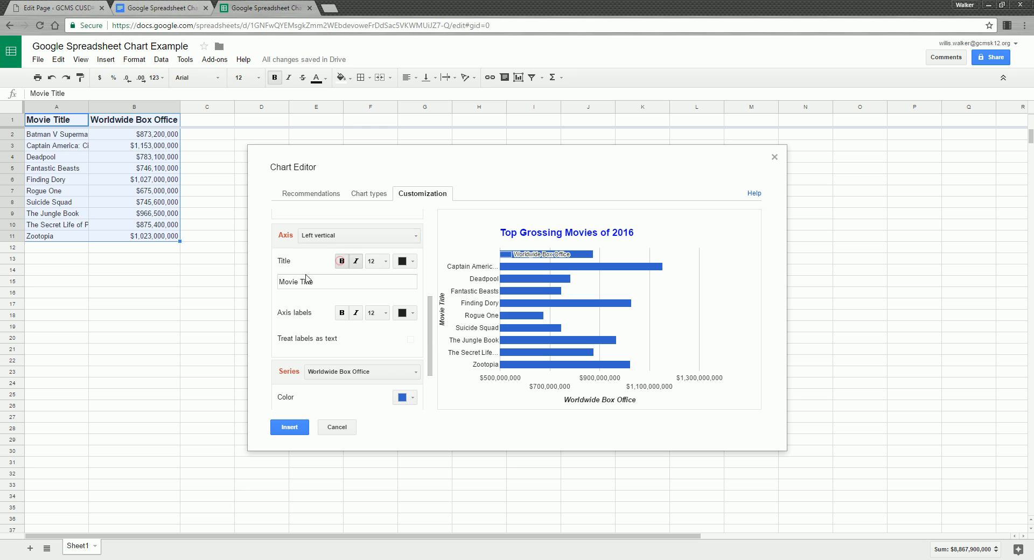
{"action": "left_click", "coordinate": [383, 261]}
{"action": "left_click", "coordinate": [396, 363]}
Color the Worldwide Box Office series red and set its data labels to Value.
{"action": "scroll", "coordinate": [340, 327], "scroll_direction": "down", "scroll_amount": 2}
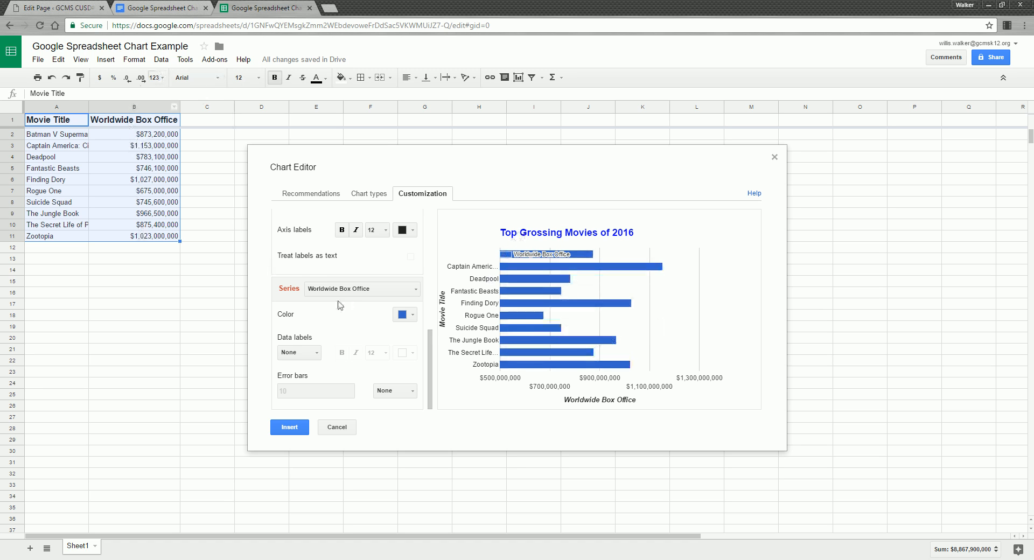
{"action": "left_click", "coordinate": [411, 315]}
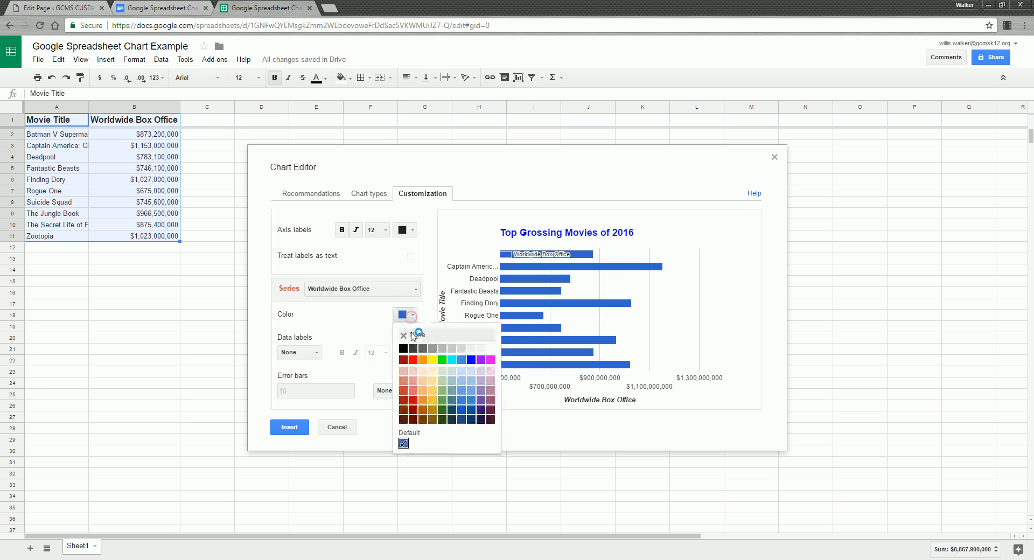
{"action": "left_click", "coordinate": [412, 359]}
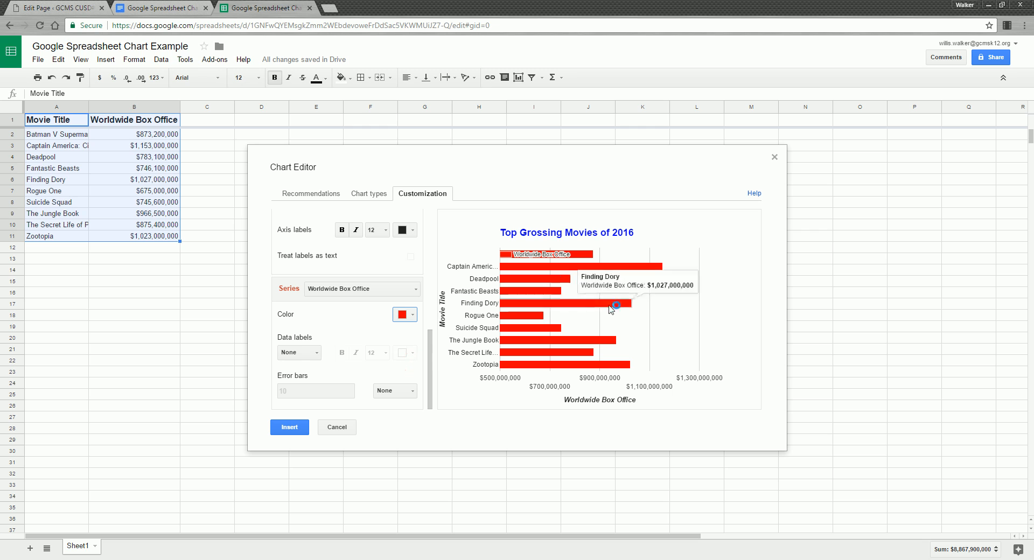
{"action": "left_click", "coordinate": [390, 292]}
{"action": "left_click", "coordinate": [335, 306]}
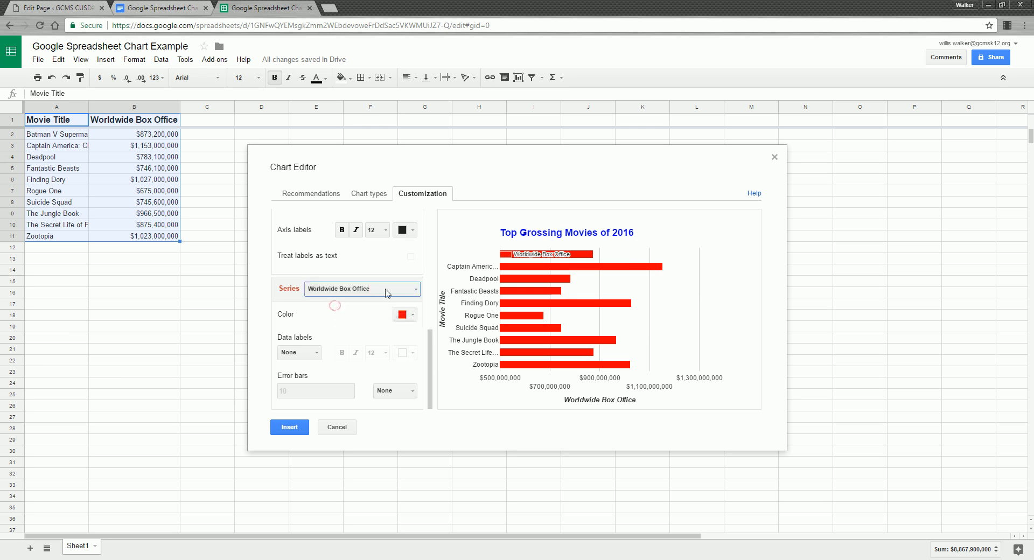
{"action": "left_click", "coordinate": [311, 352]}
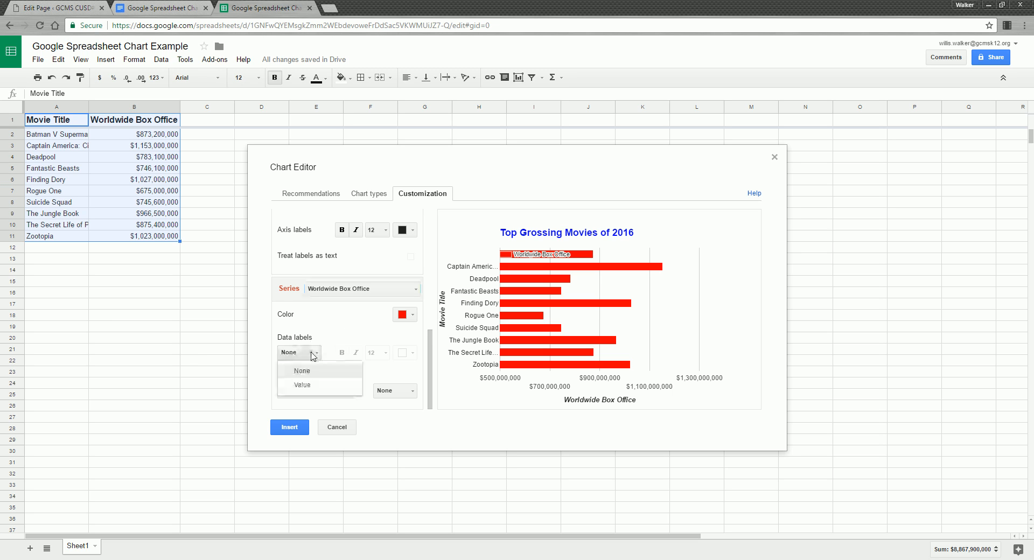
{"action": "left_click", "coordinate": [306, 385]}
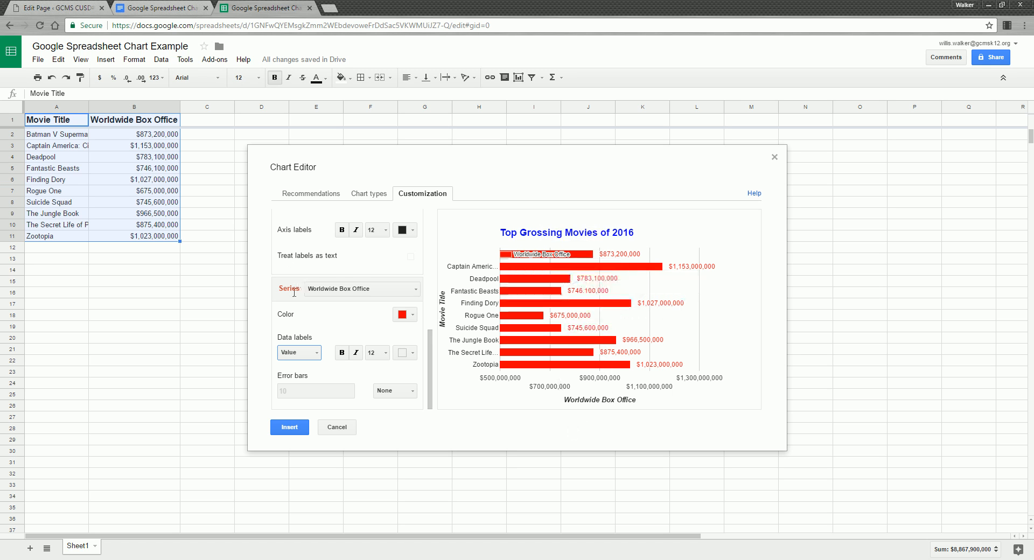
Change the chart legend's position from inside the plot to Right.
{"action": "scroll", "coordinate": [294, 293], "scroll_direction": "up", "scroll_amount": 3}
{"action": "scroll", "coordinate": [323, 329], "scroll_direction": "up", "scroll_amount": 3}
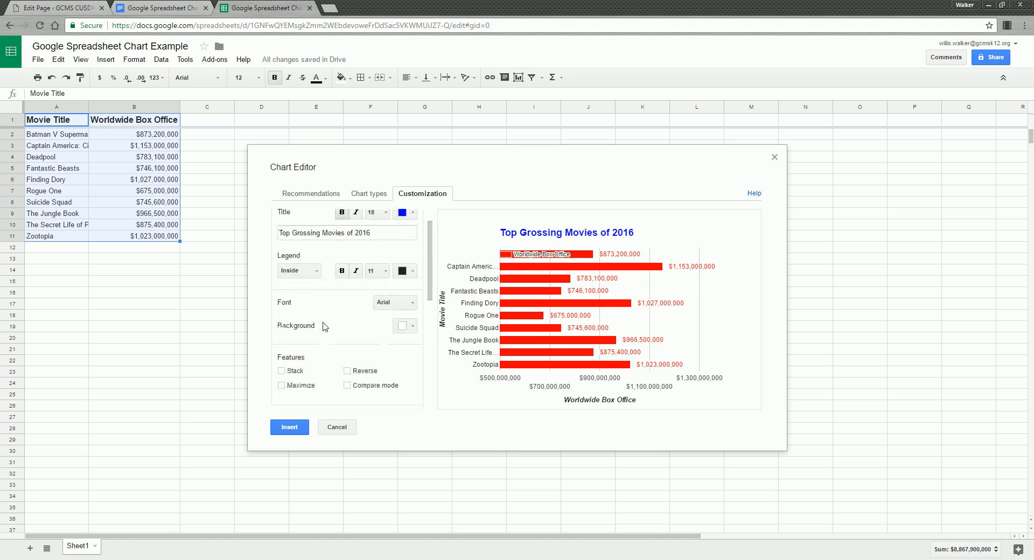
{"action": "left_click", "coordinate": [315, 304]}
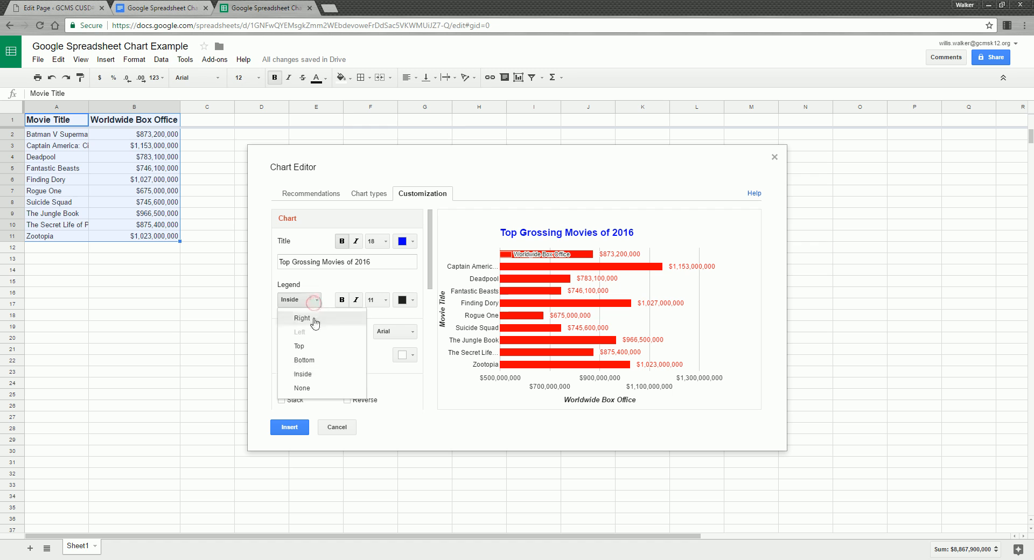
{"action": "left_click", "coordinate": [312, 318]}
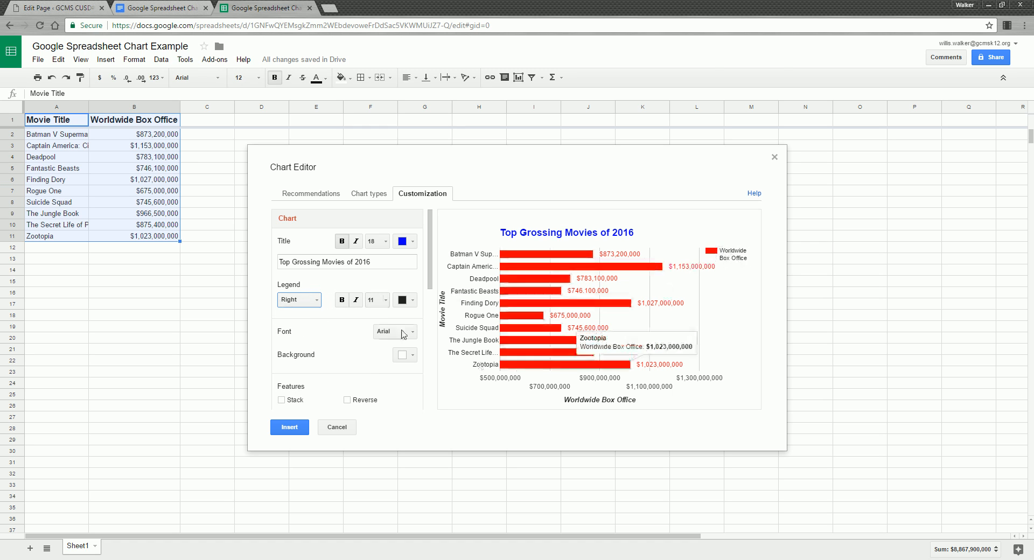
Insert the finished chart into the sheet and move it beside the data, with its upper corner at cell C2.
{"action": "scroll", "coordinate": [339, 356], "scroll_direction": "down", "scroll_amount": 6}
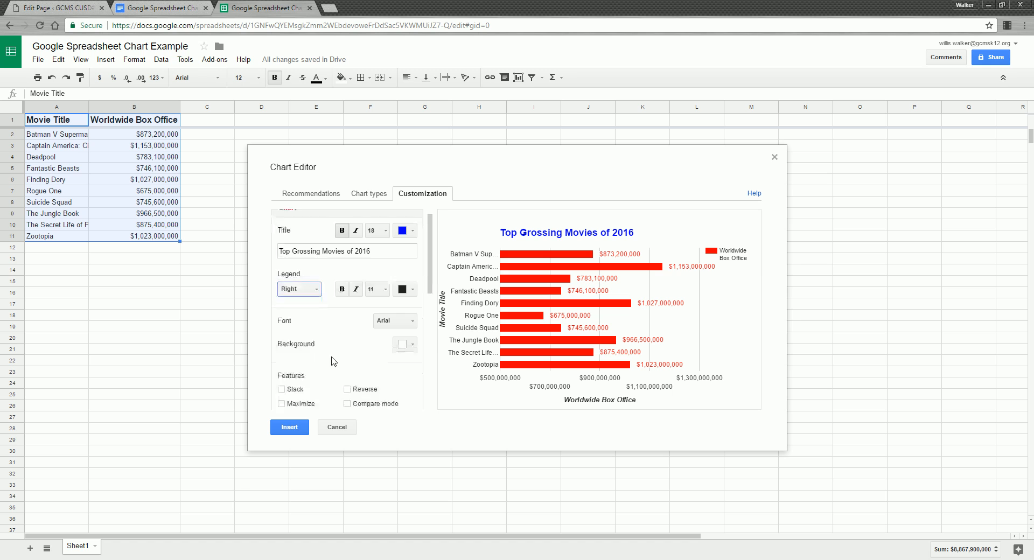
{"action": "left_click", "coordinate": [290, 427]}
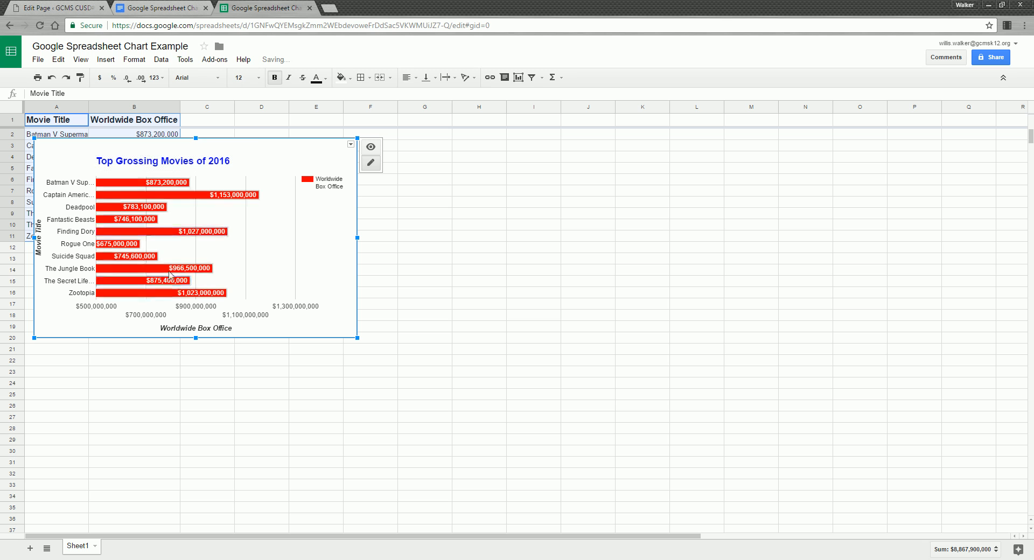
{"action": "left_click_drag", "start_coordinate": [284, 152], "coordinate": [430, 140]}
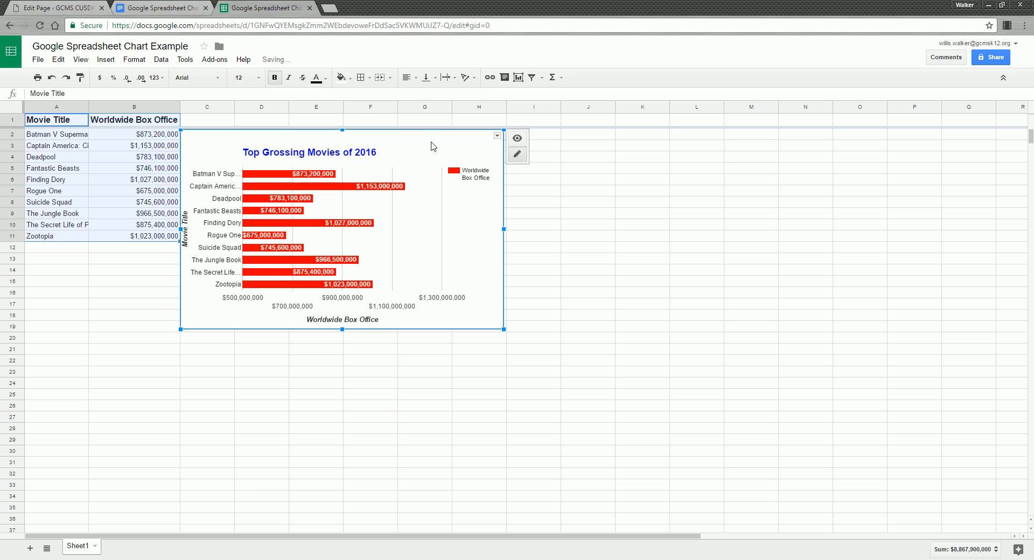
Move the chart to its own sheet and switch between it and the data on Sheet1.
{"action": "left_click", "coordinate": [497, 136]}
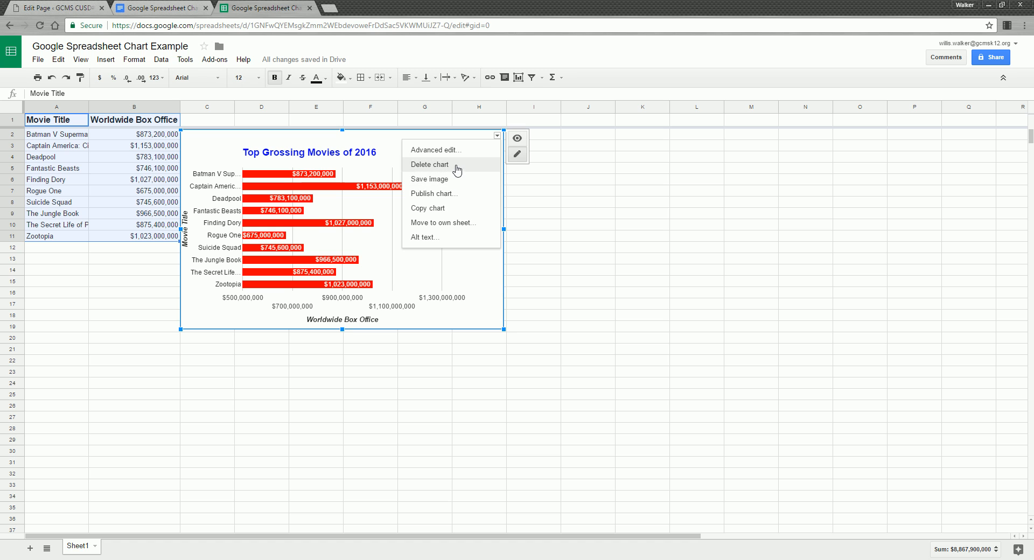
{"action": "left_click", "coordinate": [446, 229]}
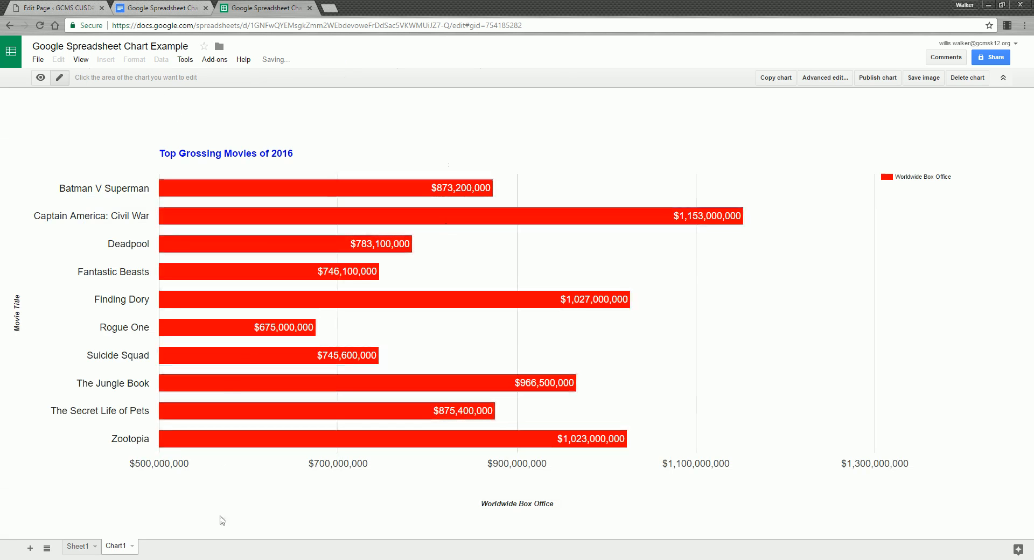
{"action": "left_click", "coordinate": [77, 546]}
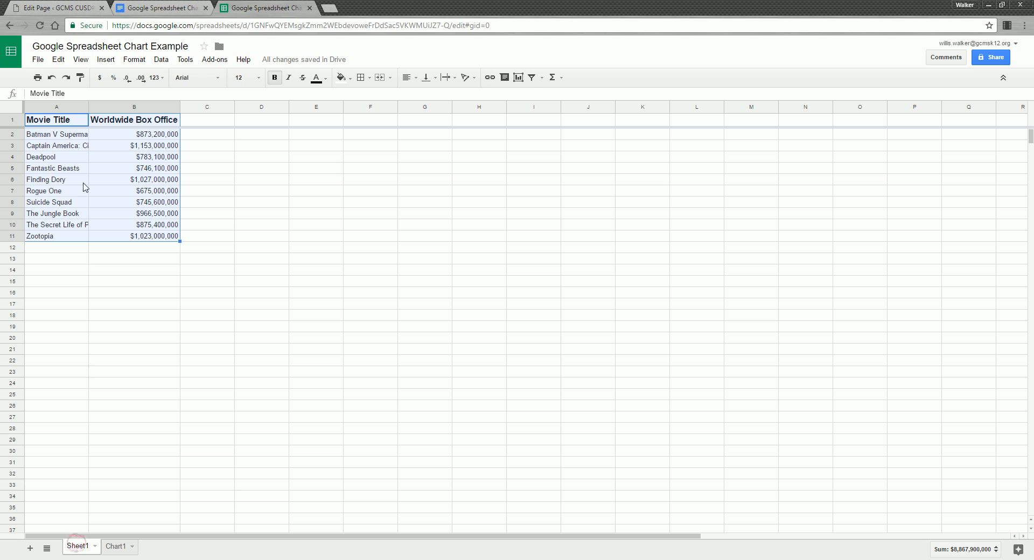
{"action": "left_click", "coordinate": [111, 547]}
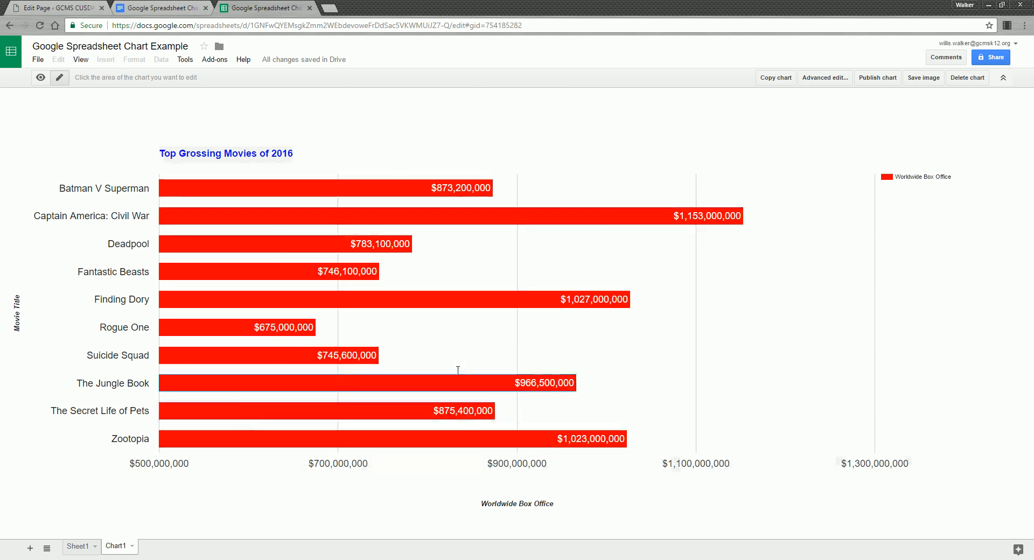
{"action": "left_click", "coordinate": [79, 546]}
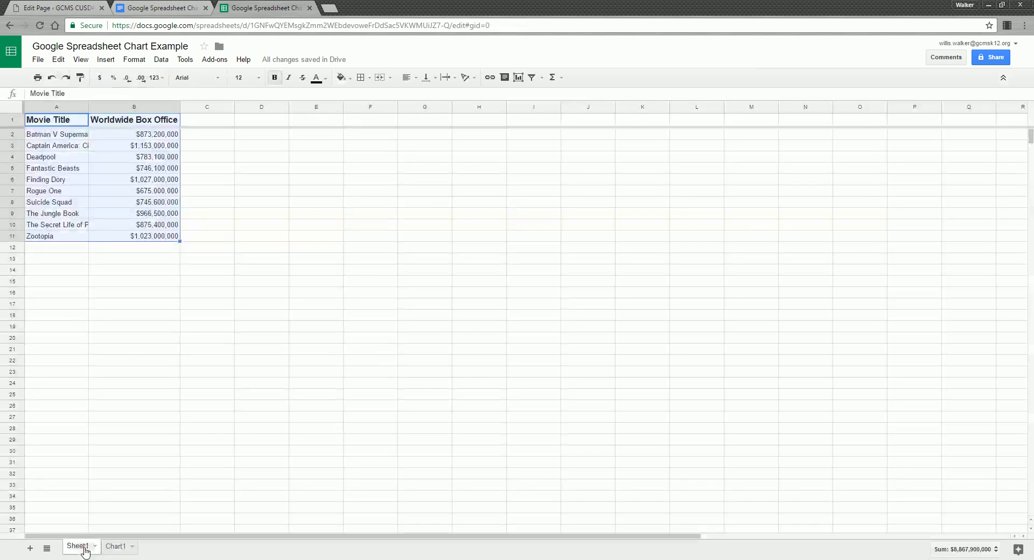
{"action": "left_click", "coordinate": [116, 547]}
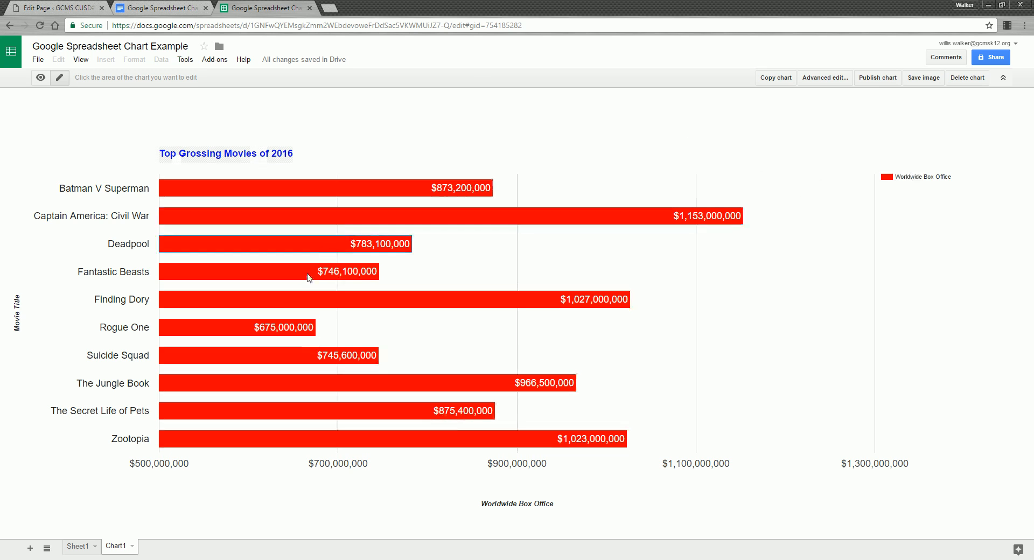
Change the chart title to "The Top Grossing Movies of 2016" and color it black.
{"action": "left_click", "coordinate": [250, 156]}
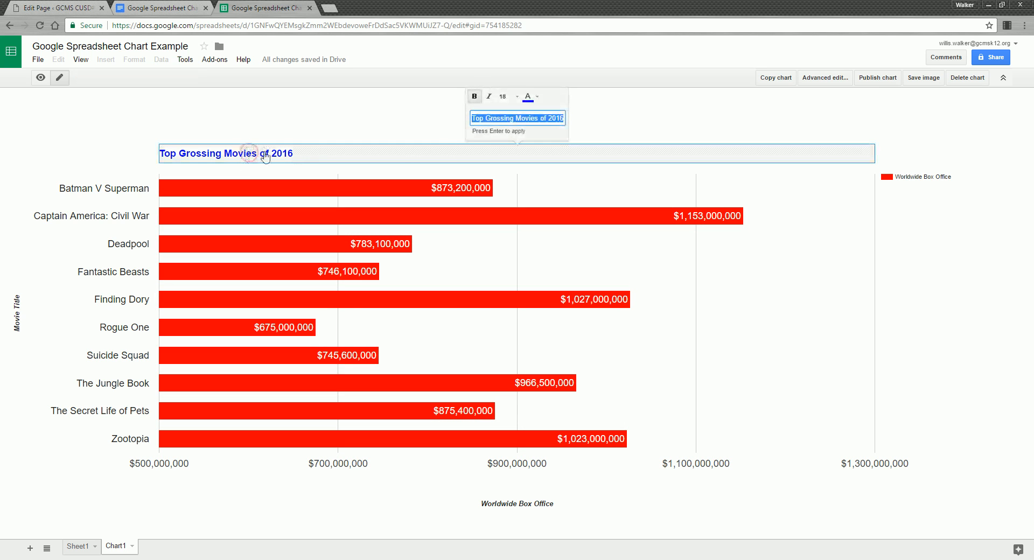
{"action": "left_click", "coordinate": [478, 120]}
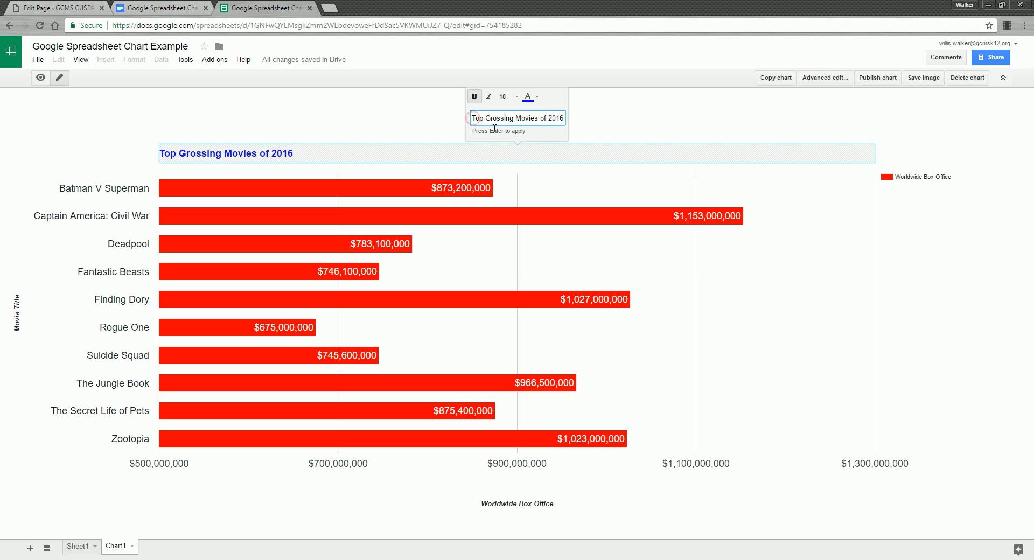
{"action": "type", "text": "The"}
{"action": "key", "text": "Return"}
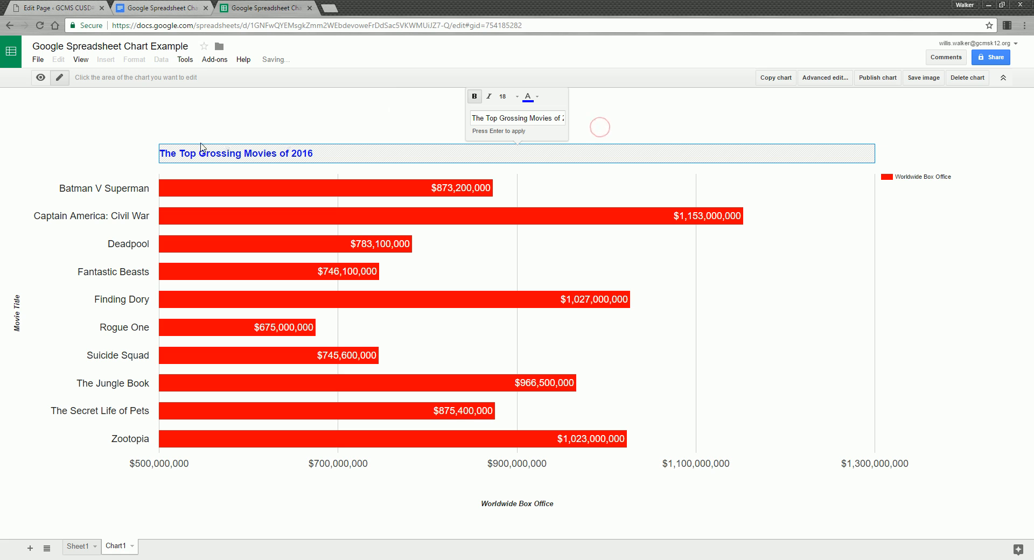
{"action": "left_click", "coordinate": [528, 96]}
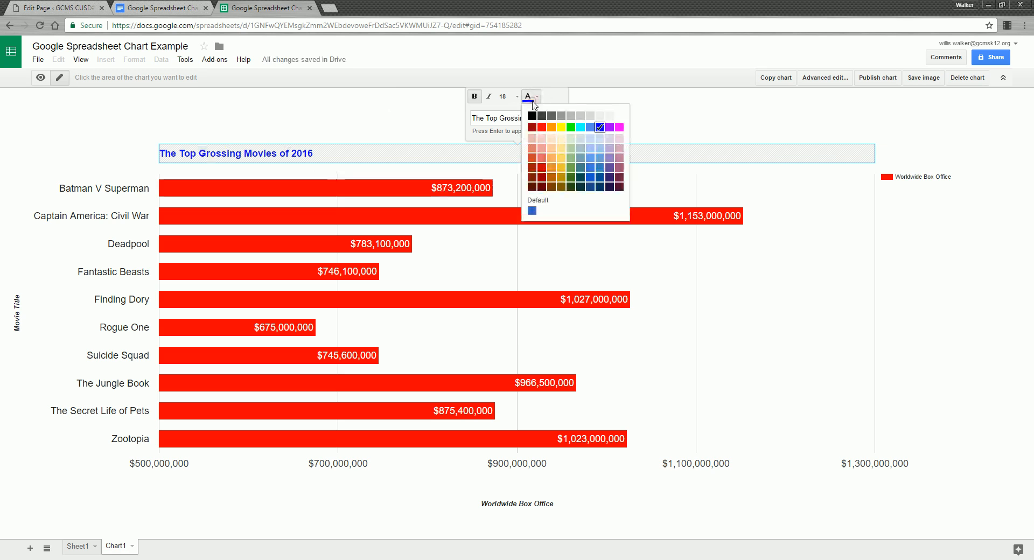
{"action": "left_click", "coordinate": [532, 116]}
{"action": "left_click", "coordinate": [408, 113]}
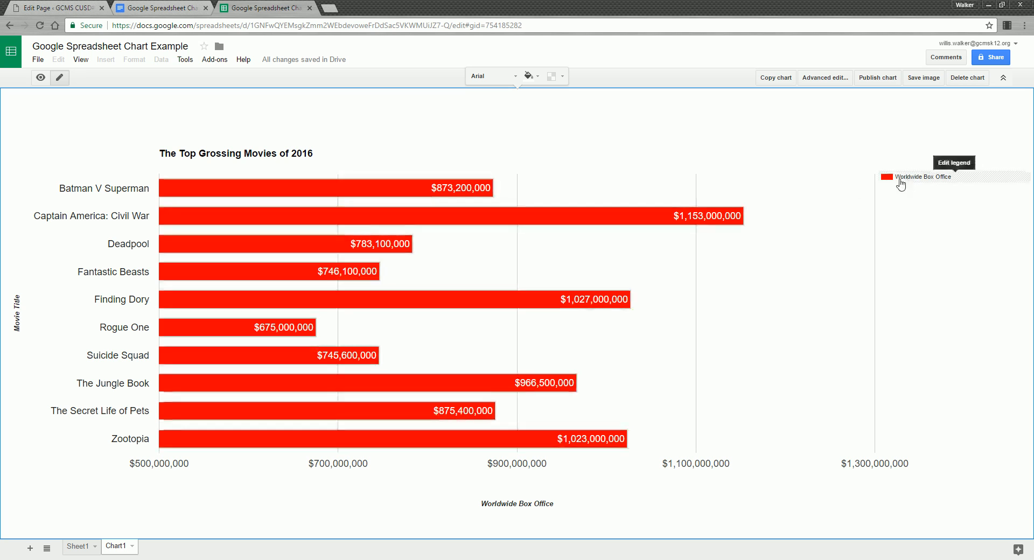
Try the bars with data labels set to None, and set the labels back to Value.
{"action": "left_click", "coordinate": [353, 186]}
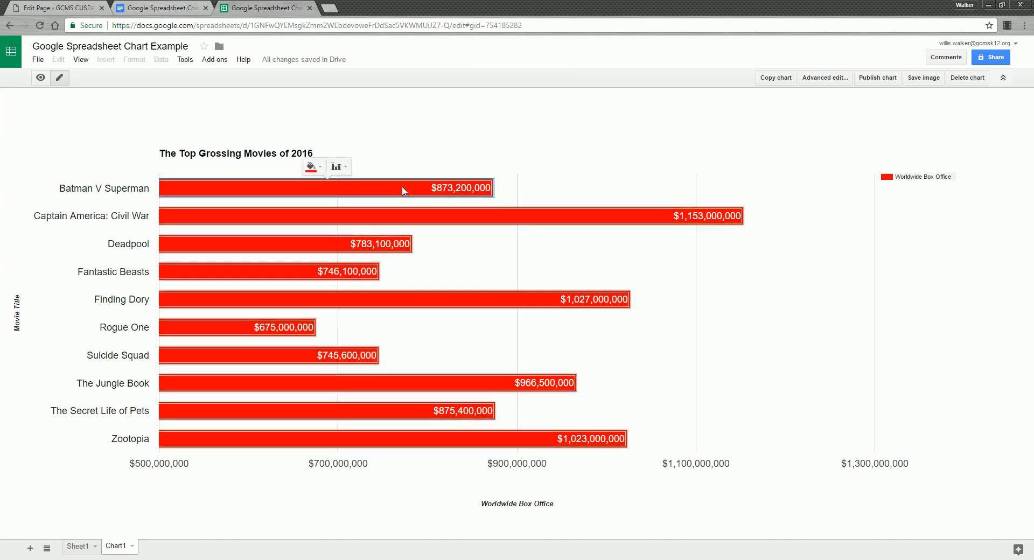
{"action": "left_click", "coordinate": [338, 167]}
{"action": "left_click", "coordinate": [348, 184]}
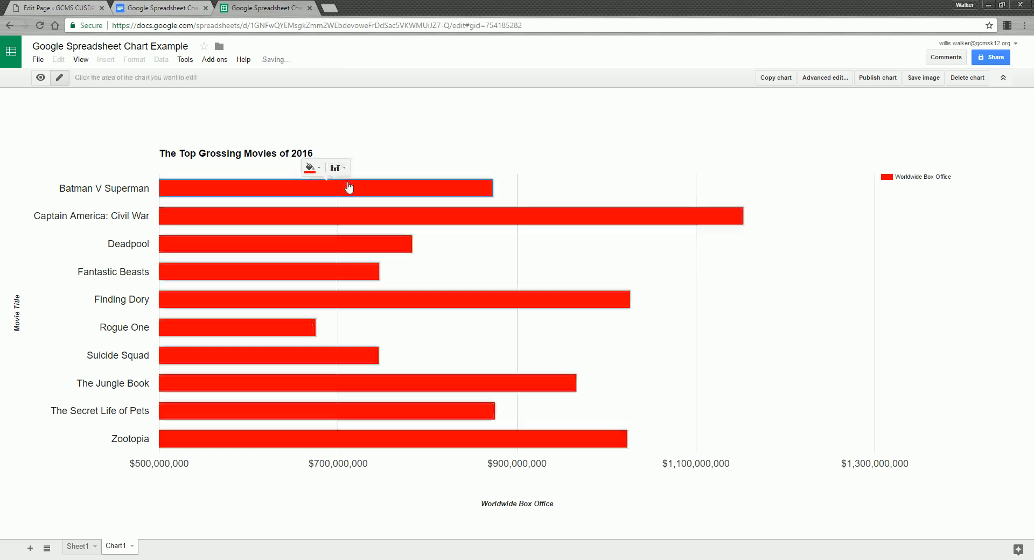
{"action": "left_click", "coordinate": [337, 167]}
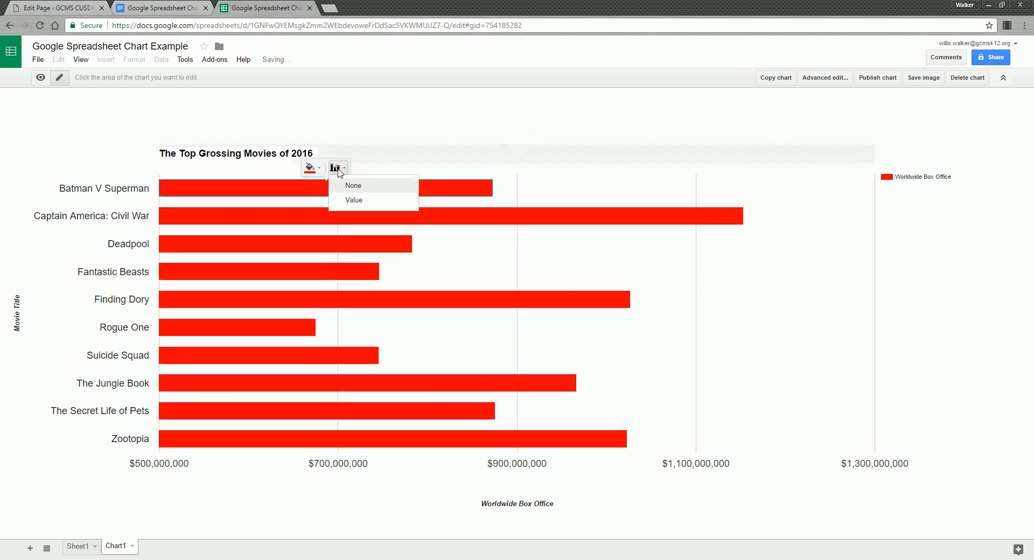
{"action": "left_click", "coordinate": [343, 200]}
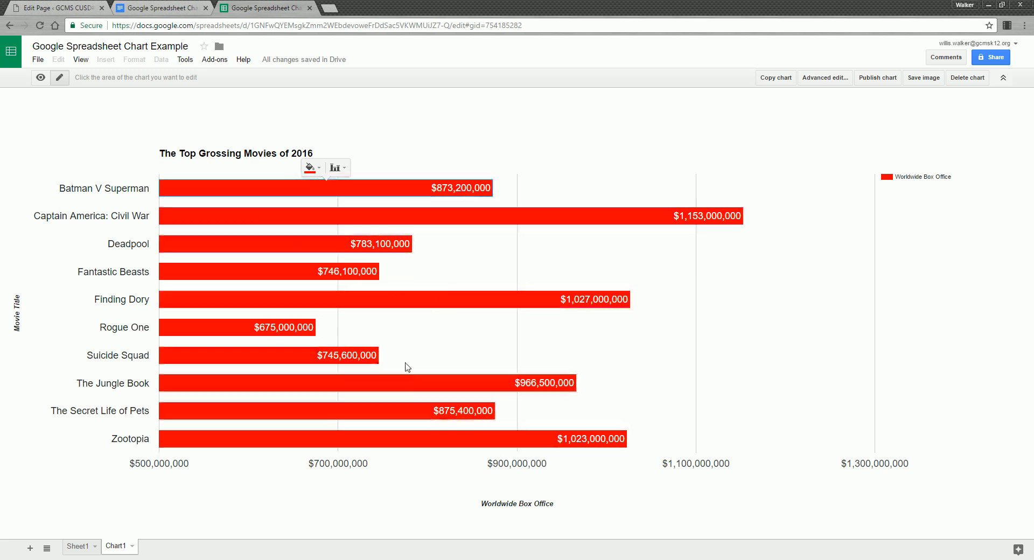
View the source data on Sheet1 and return to the Chart1 sheet.
{"action": "left_click", "coordinate": [78, 546]}
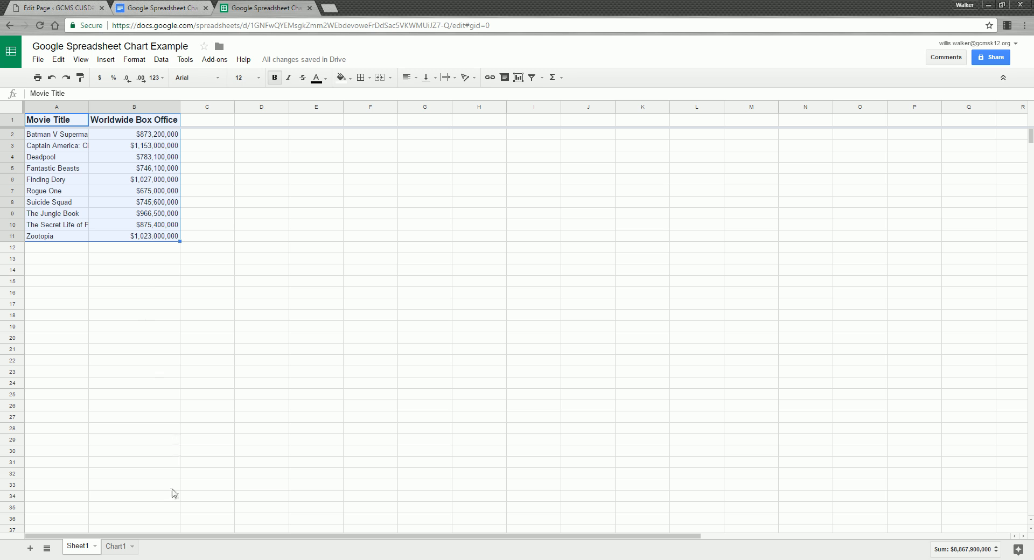
{"action": "left_click", "coordinate": [111, 548]}
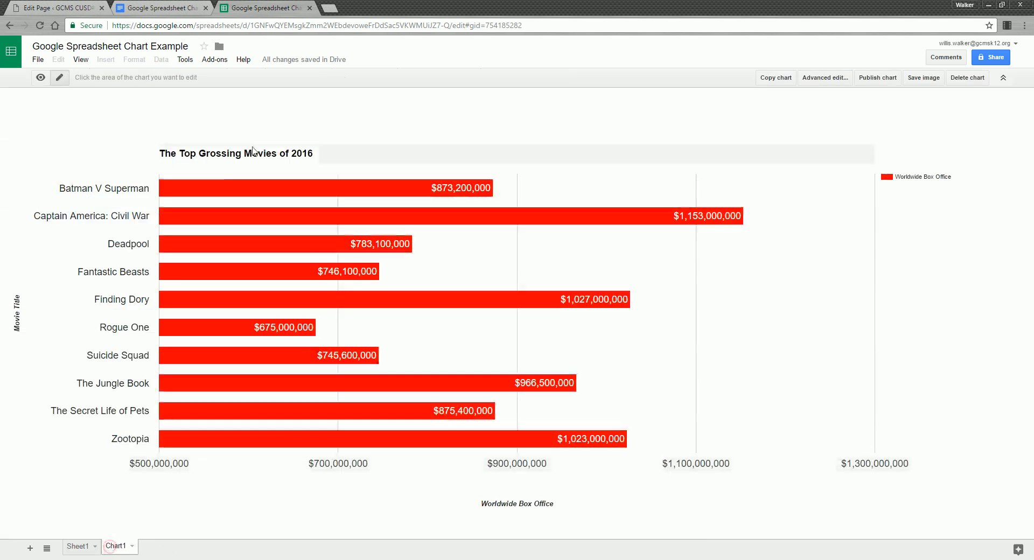